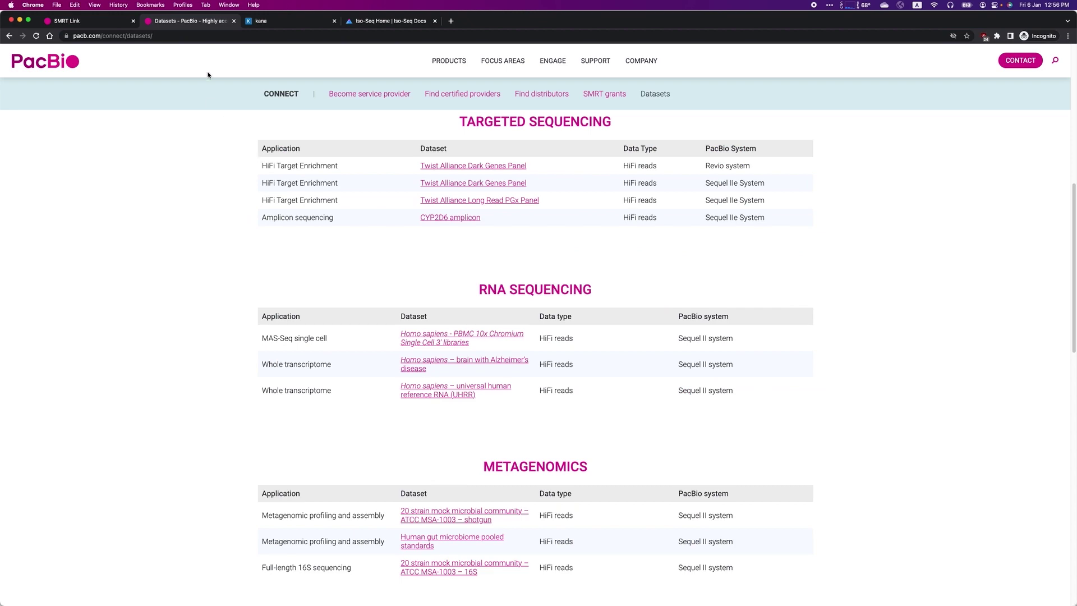
# - Open PacBio's public datasets page and scroll down to the RNA Sequencing MAS-Seq PBMC dataset
pyautogui.scroll(3, 251, 153)
pyautogui.moveTo(556, 59)
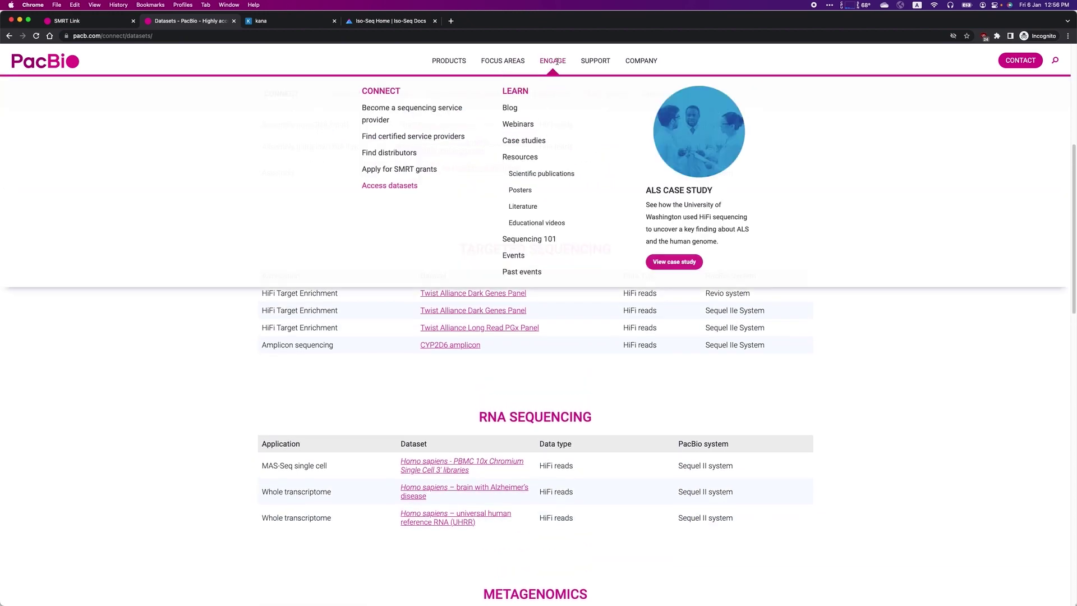
pyautogui.click(390, 187)
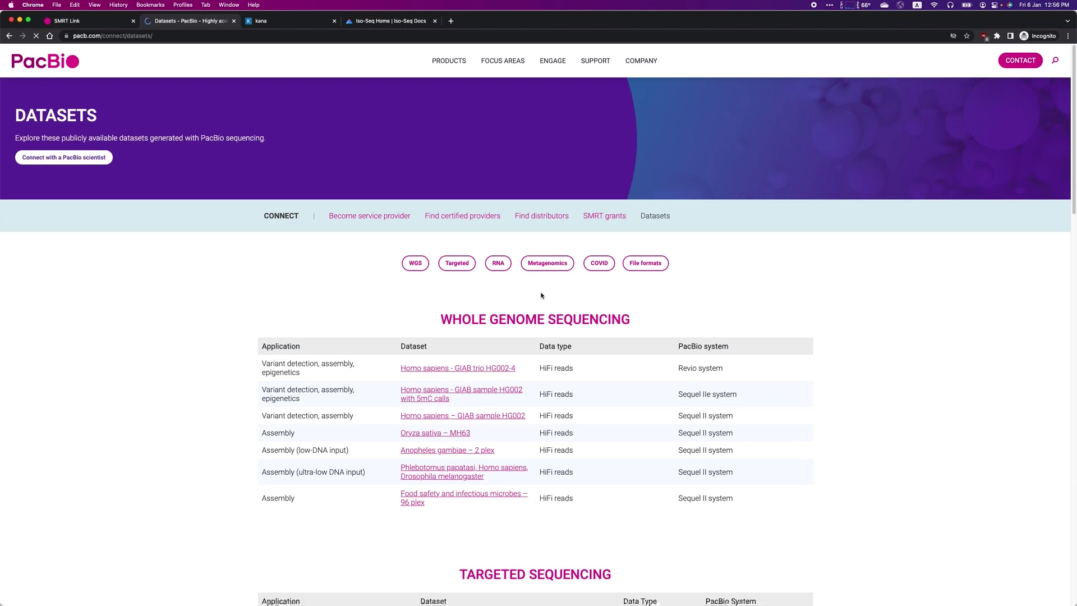
pyautogui.scroll(-7, 541, 296)
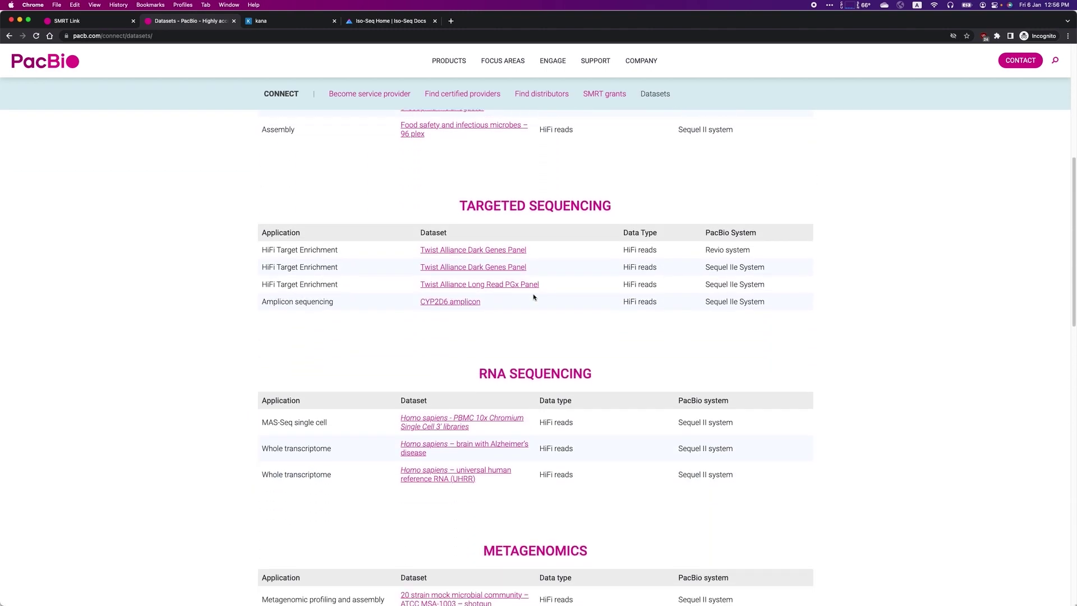
pyautogui.scroll(-3, 533, 297)
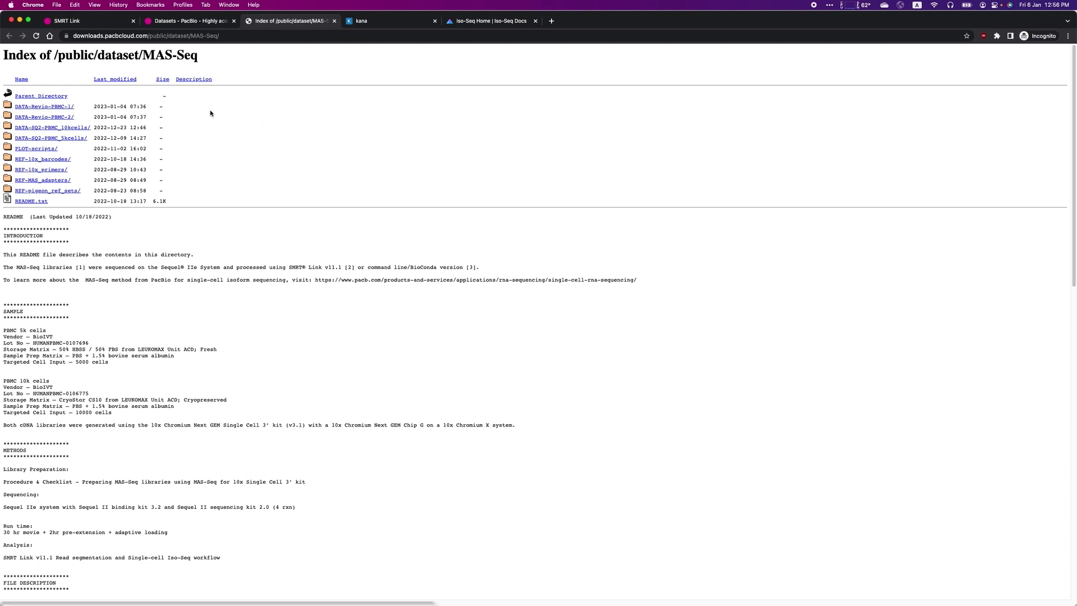
# - Browse into DATA-SQ2-PBMC_5kcells/0-CCS to see the HiFi reads files, then switch to iTerm2
pyautogui.click(74, 140)
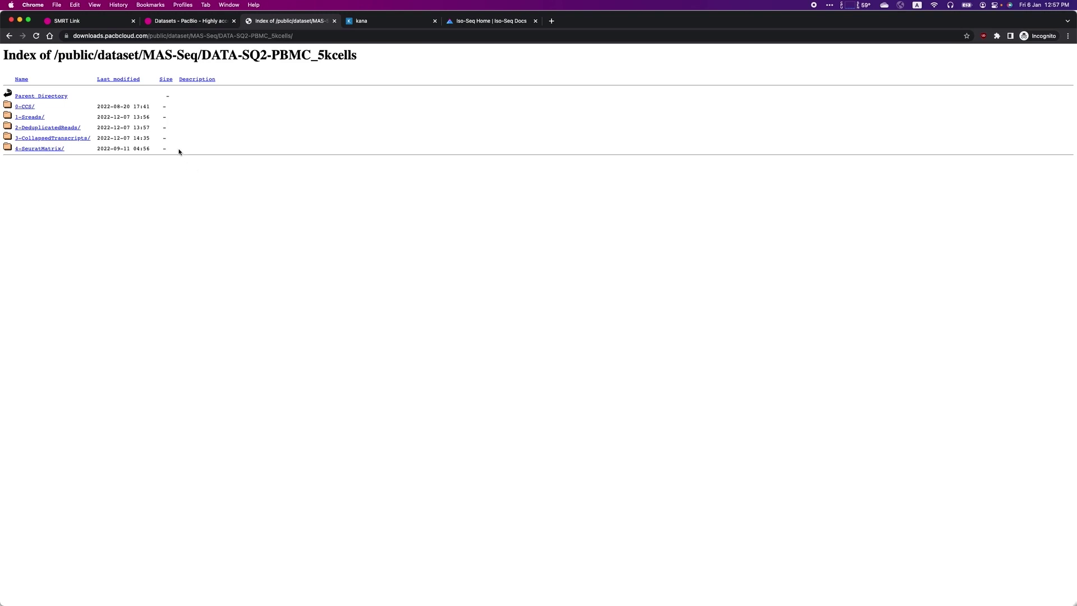
pyautogui.click(22, 108)
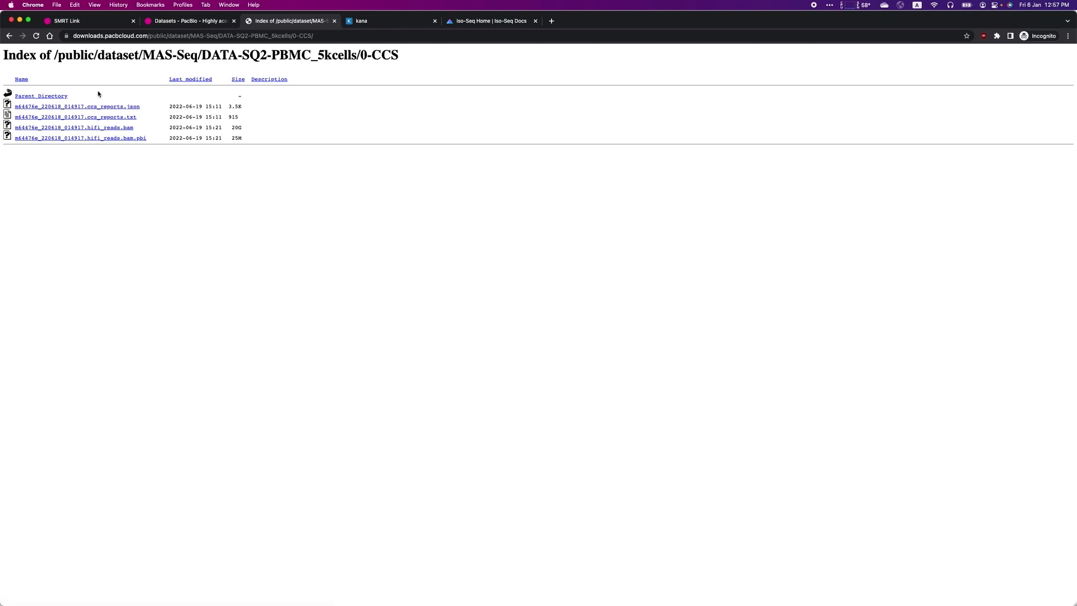
pyautogui.press('super+Tab')
pyautogui.press('super+Tab')
pyautogui.press('super+Tab')
pyautogui.press('super+Tab')
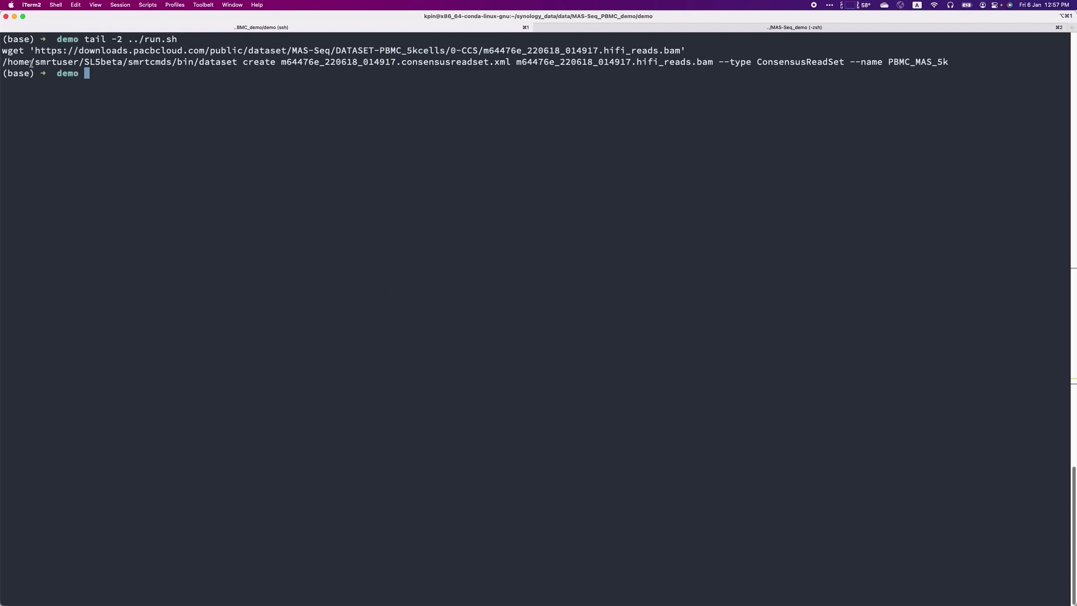
# - Highlight the wget download, the dataset create command and the smrtcmds bin path, then return to Chrome
pyautogui.moveTo(3, 50); pyautogui.dragTo(688, 50)
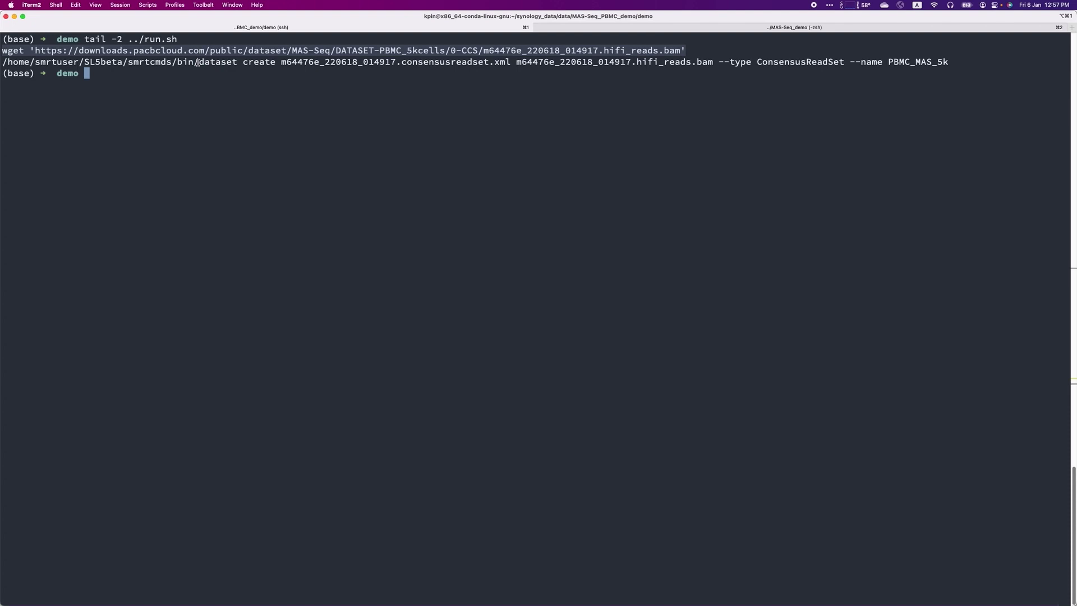
pyautogui.moveTo(197, 61); pyautogui.dragTo(948, 60)
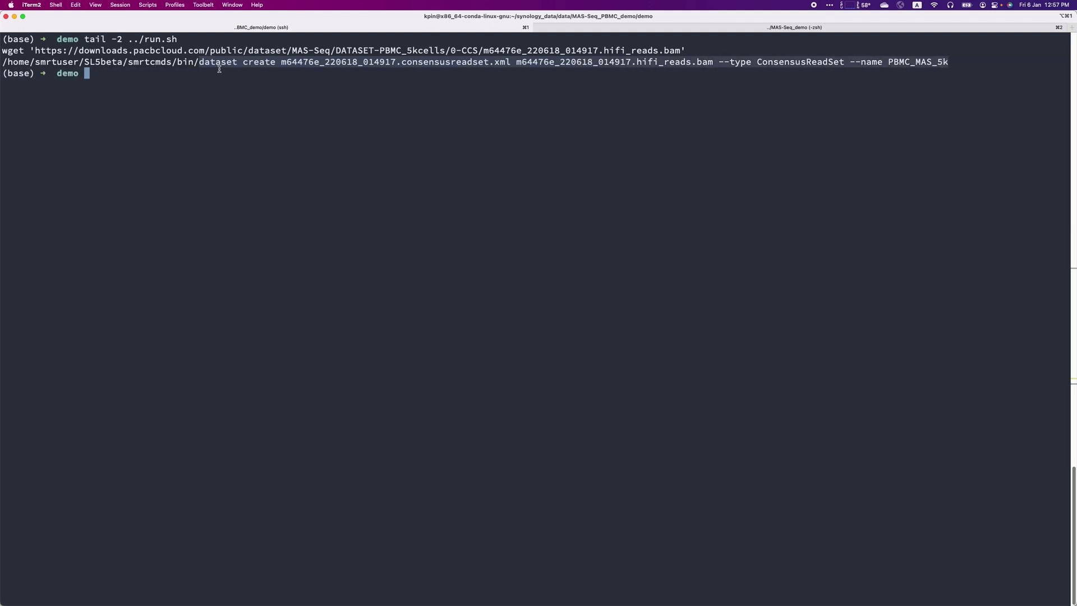
pyautogui.moveTo(195, 63); pyautogui.dragTo(2, 60)
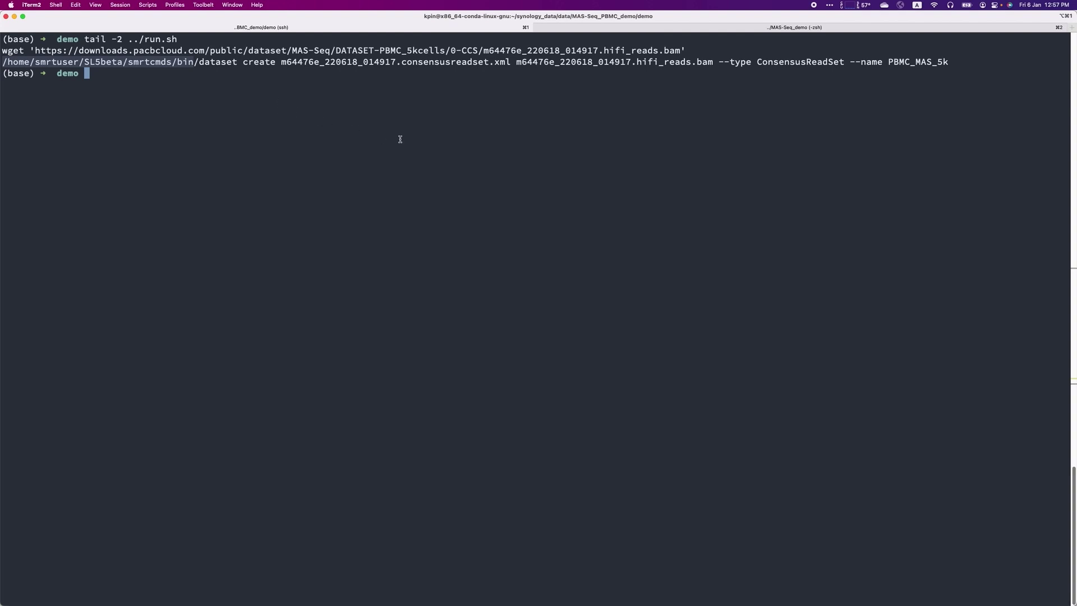
pyautogui.press('super+Tab')
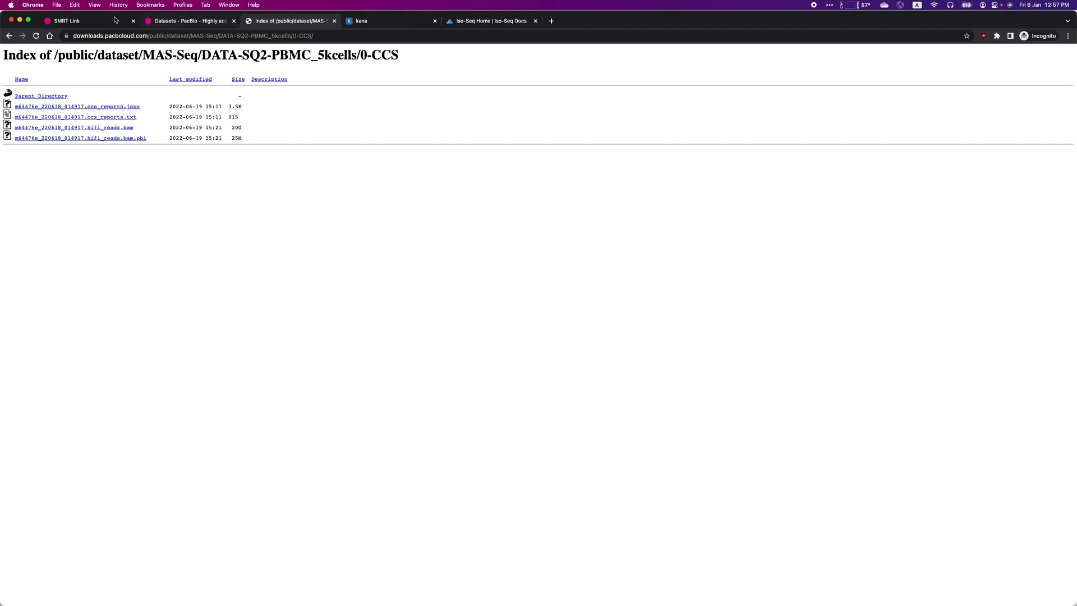
# - In Data Management, check Import Data with the HiFi Reads or Subreads (XML) type
pyautogui.click(101, 20)
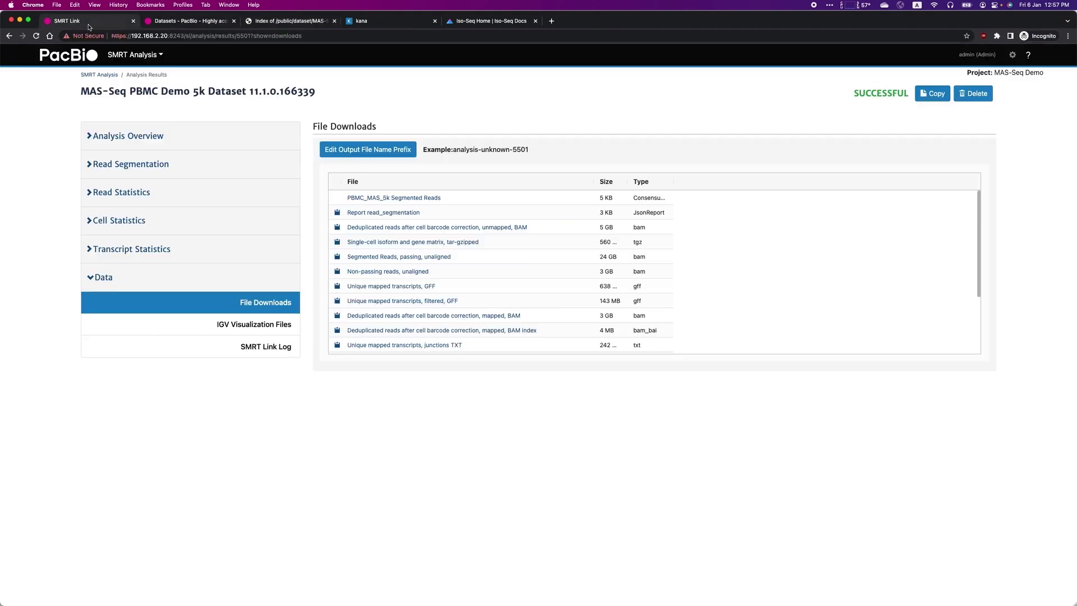
pyautogui.click(143, 56)
pyautogui.click(151, 135)
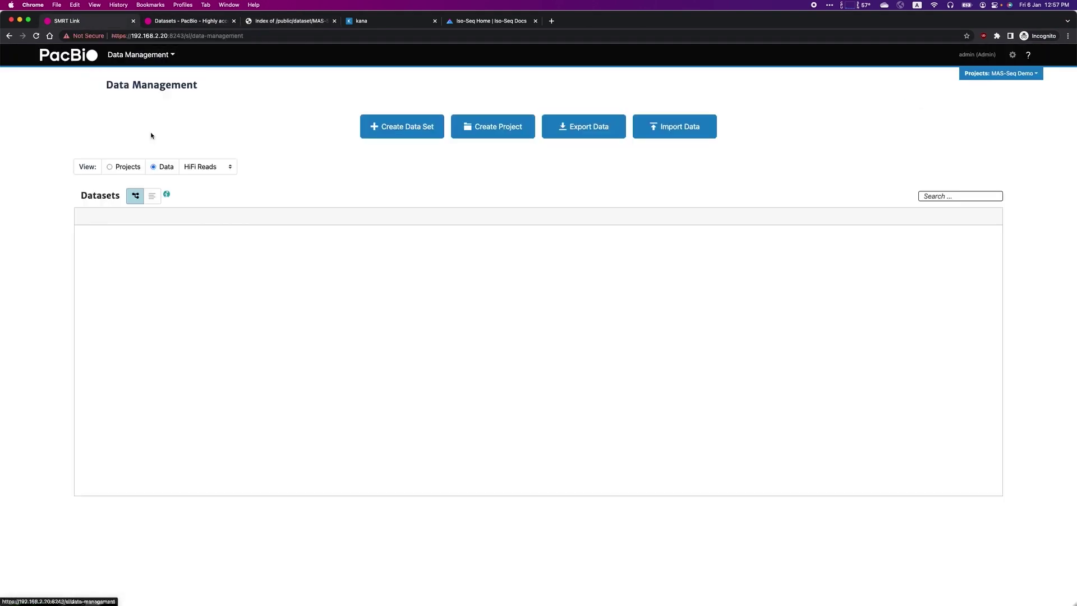
pyautogui.click(701, 130)
pyautogui.click(399, 149)
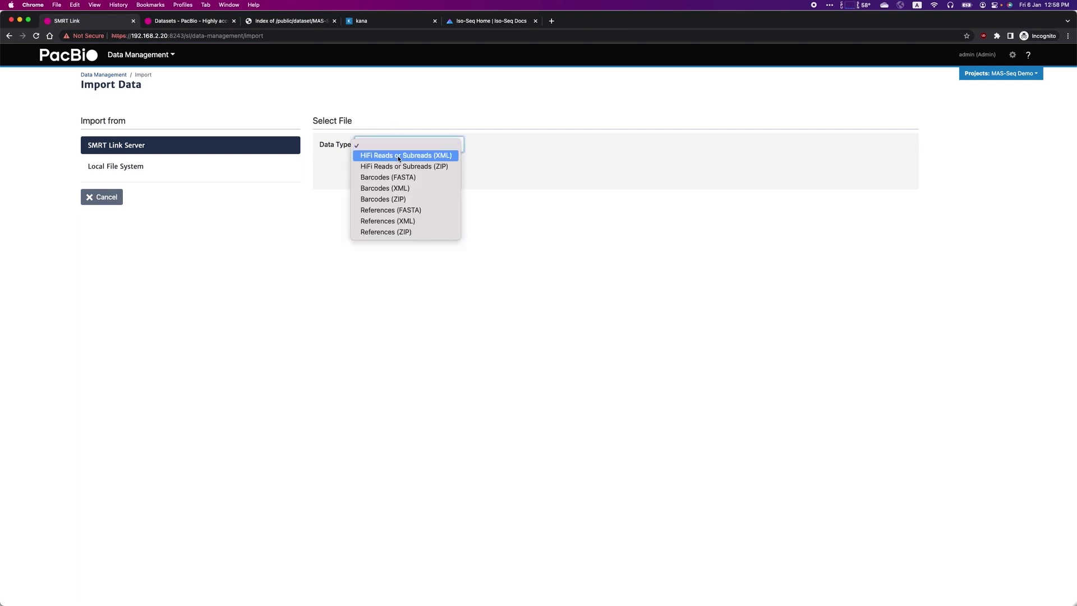
pyautogui.click(398, 157)
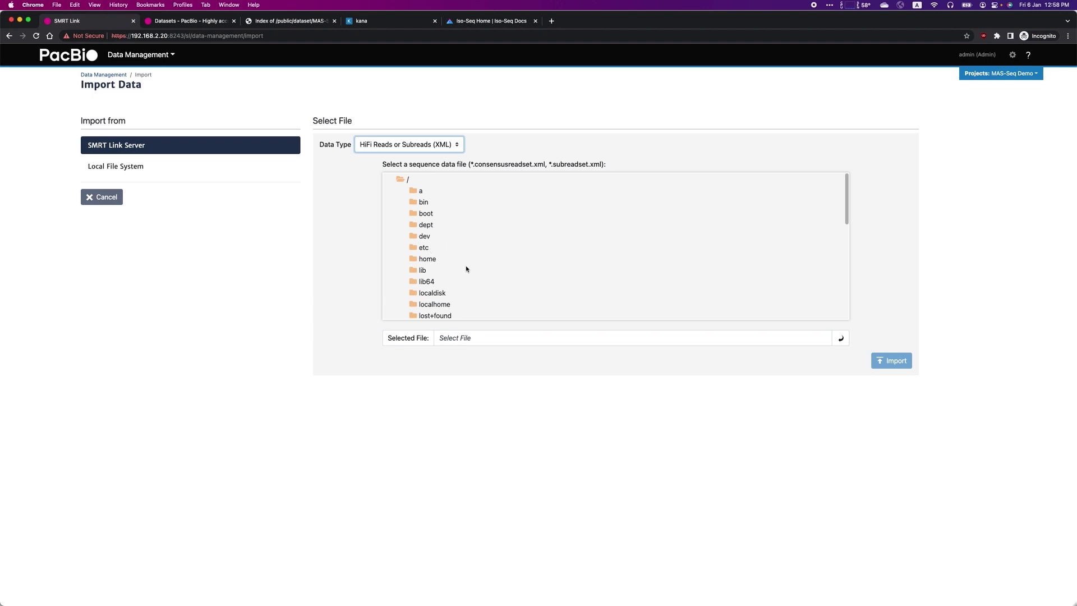
# - Return to the Data Management list and open the PBMC_MAS_5k dataset details
pyautogui.click(140, 54)
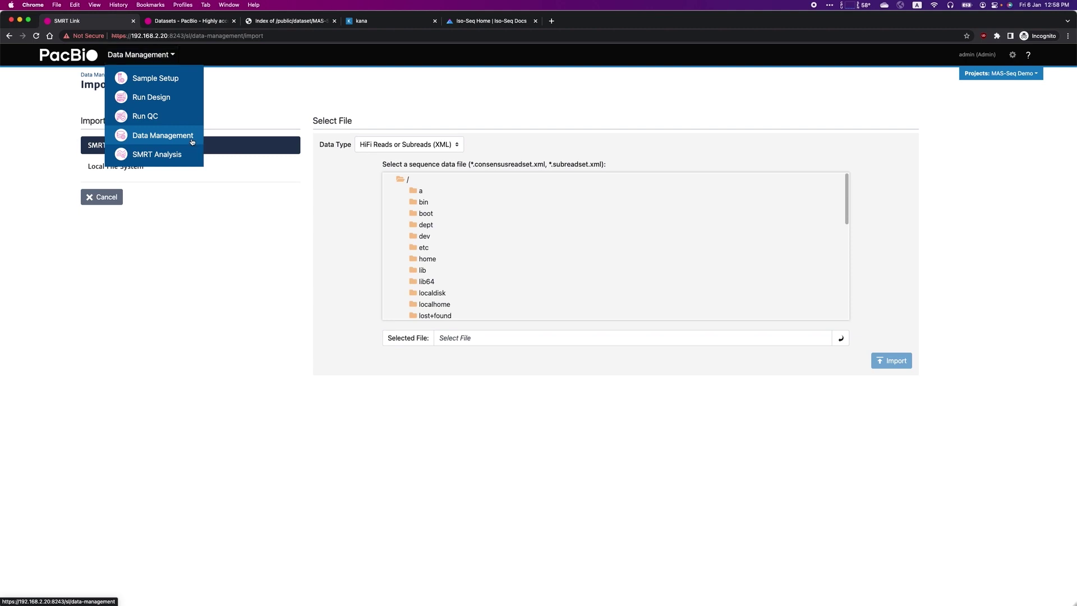
pyautogui.click(192, 137)
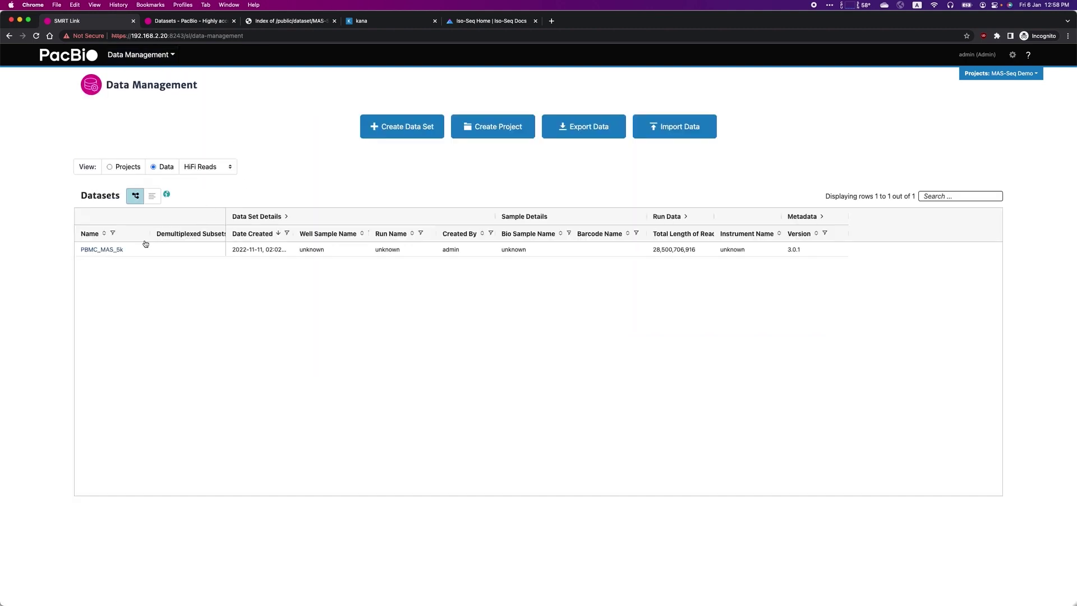
pyautogui.click(112, 252)
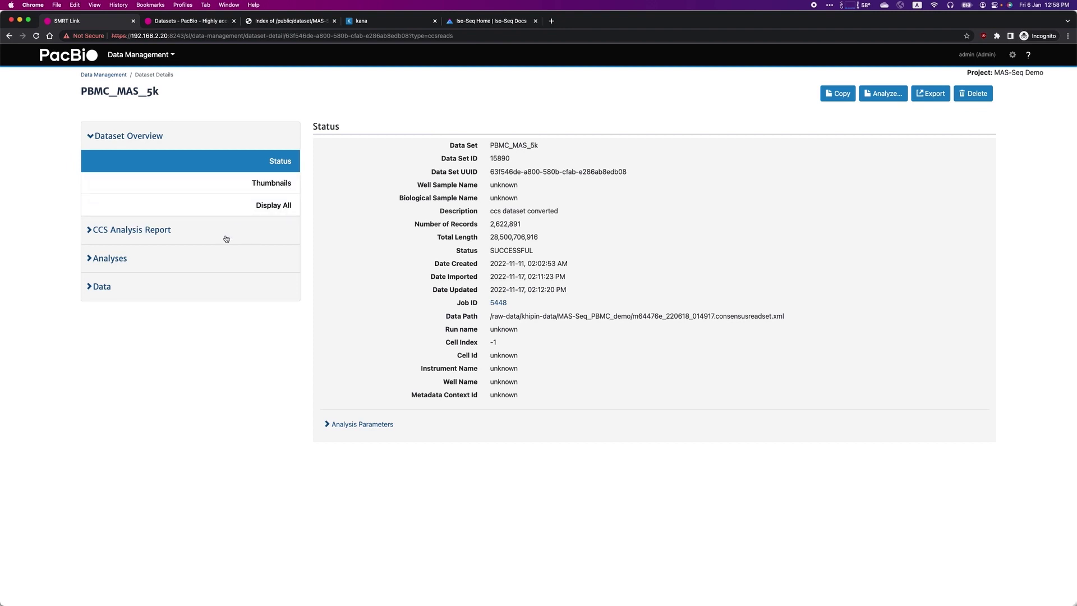
# - Display the CCS Analysis Report summary: 2,622,891 HiFi reads, 10,866 bp mean length, Q31
pyautogui.click(228, 230)
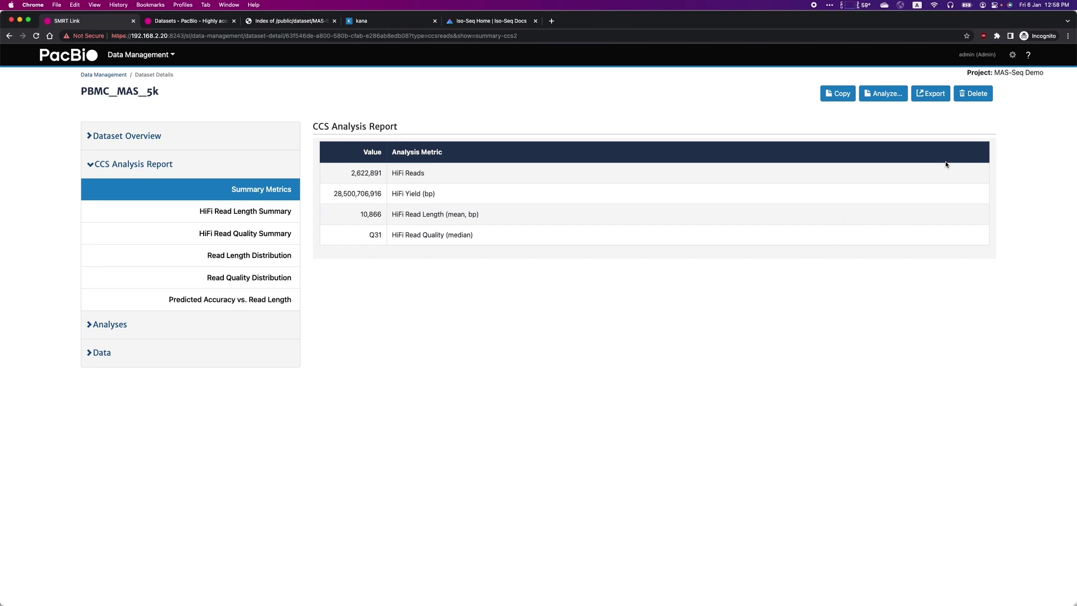
# - View the installed hg38 and mm39 genomes under About SMRT Link, then bring up the module list
pyautogui.click(1012, 56)
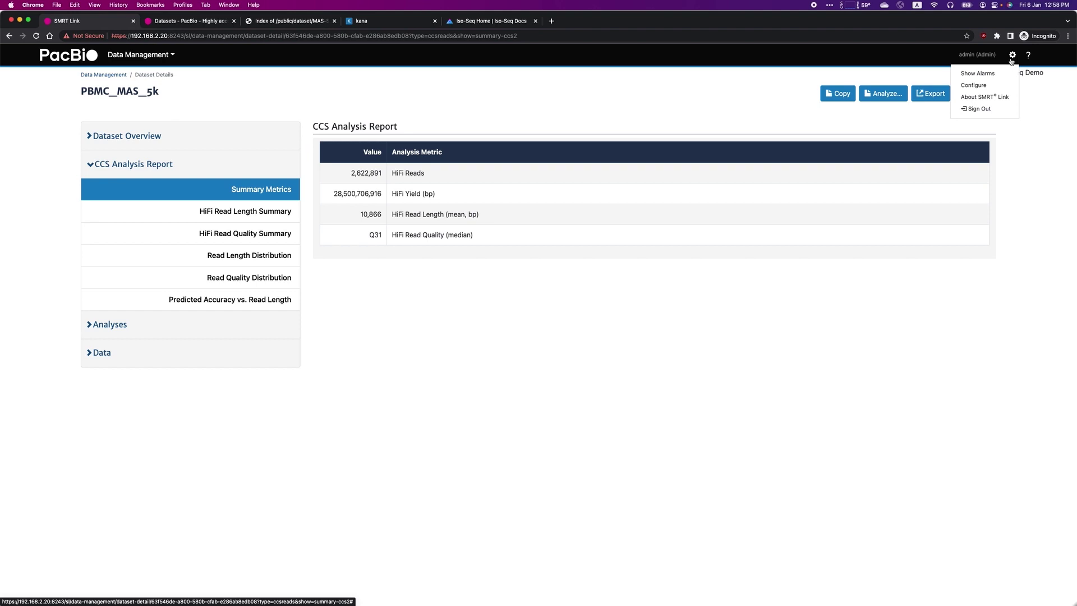
pyautogui.click(987, 98)
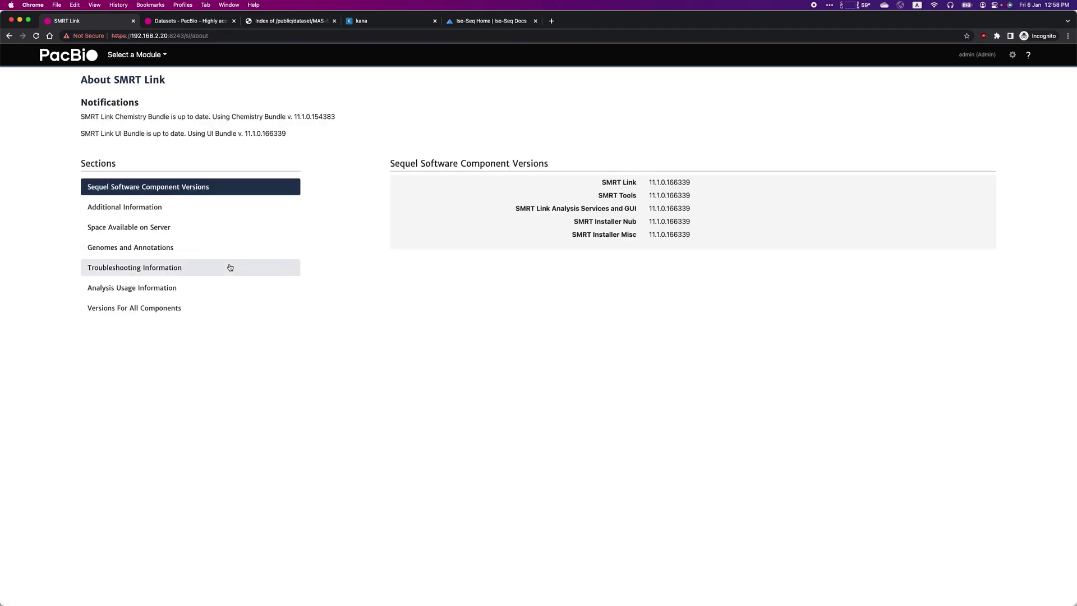
pyautogui.click(166, 249)
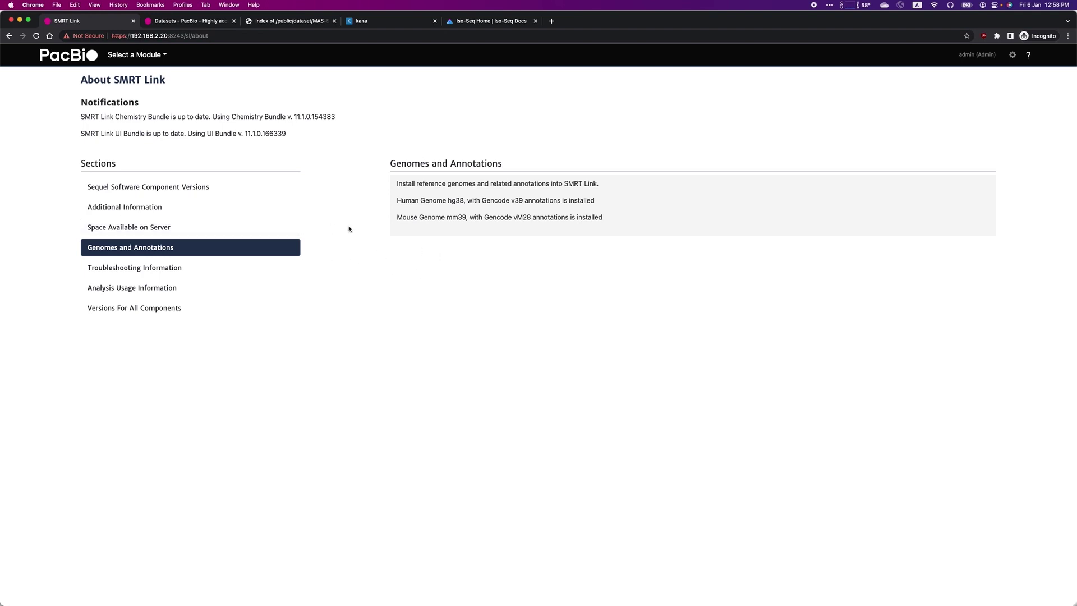
pyautogui.click(156, 63)
# - Start a new analysis job named 'demo' on the PBMC_MAS_5k dataset
pyautogui.click(193, 154)
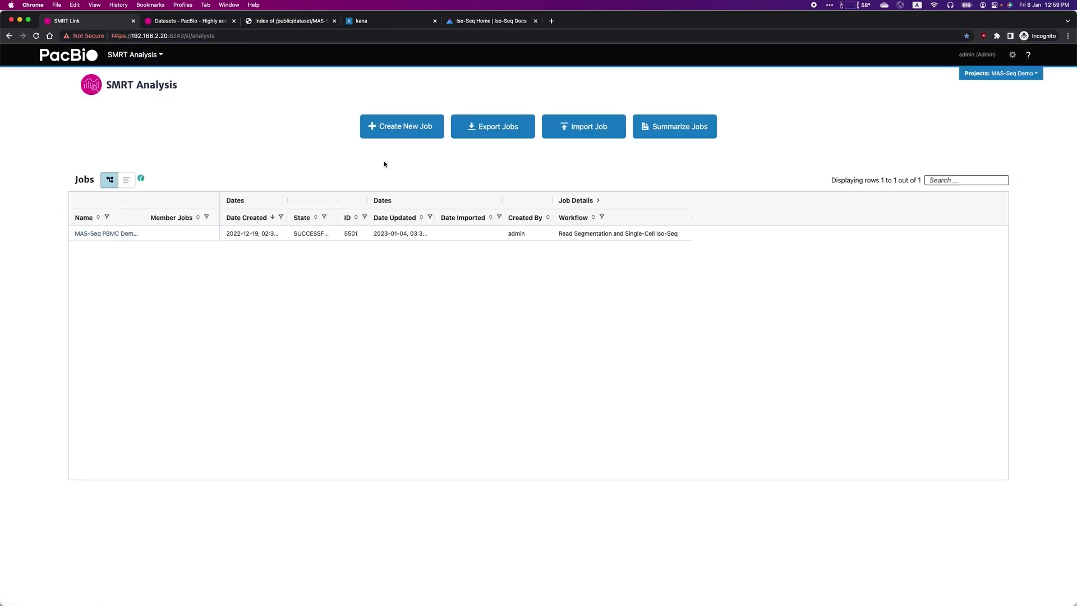
pyautogui.click(406, 130)
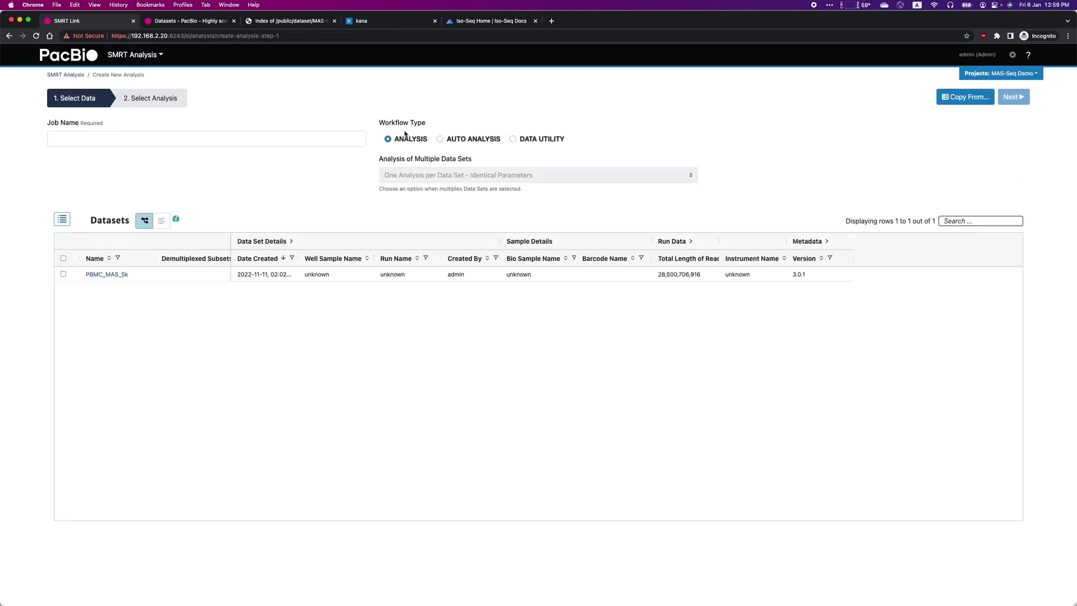
pyautogui.click(64, 273)
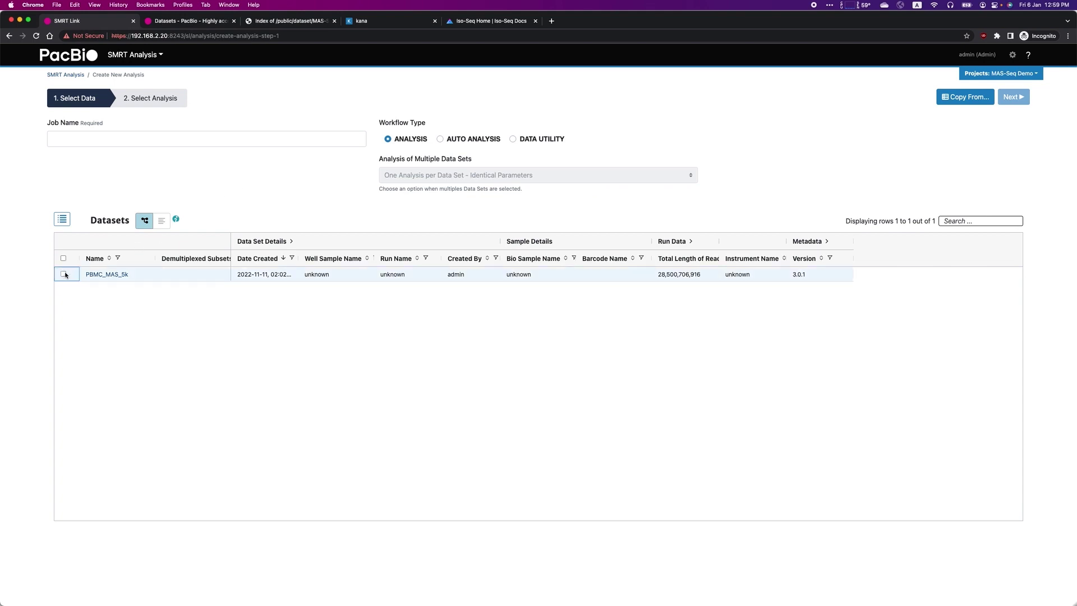
pyautogui.click(159, 144)
pyautogui.write('demo')
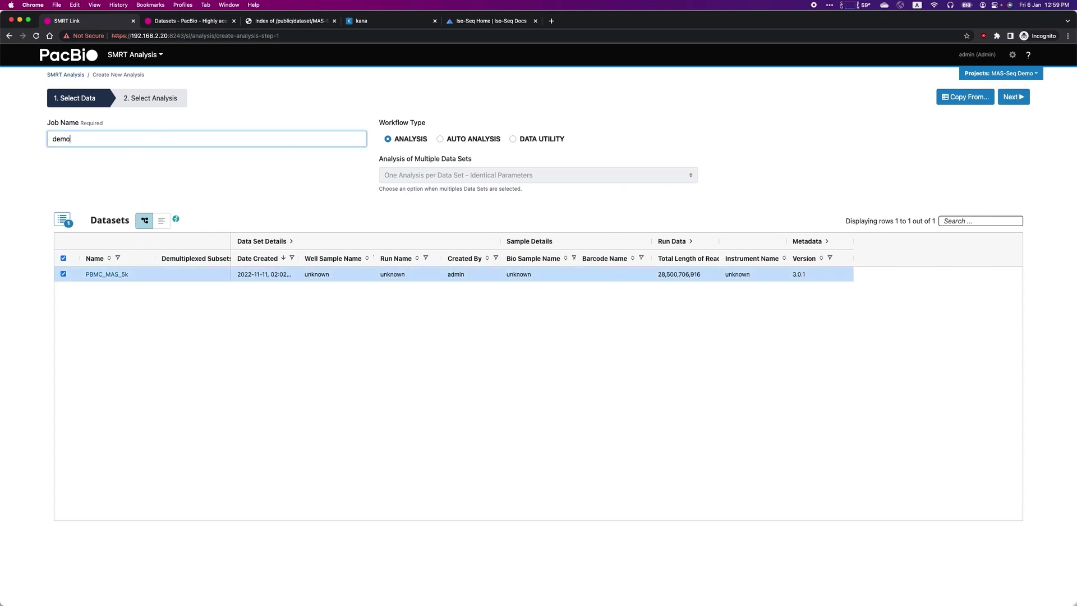
# - Choose Read Segmentation and Single-Cell Iso-Seq as the analysis application
pyautogui.click(1018, 102)
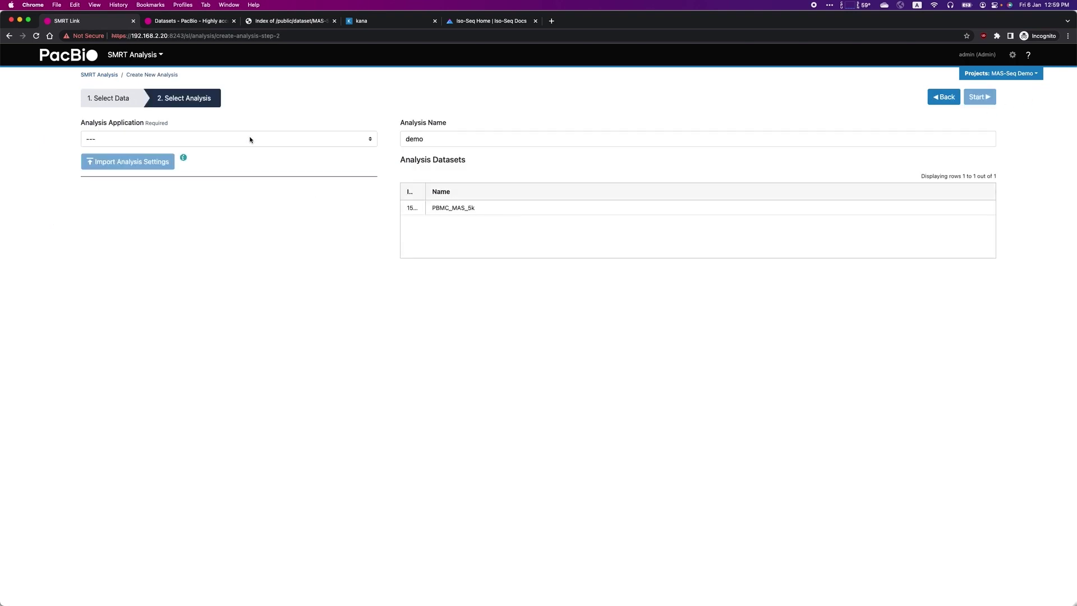
pyautogui.click(250, 139)
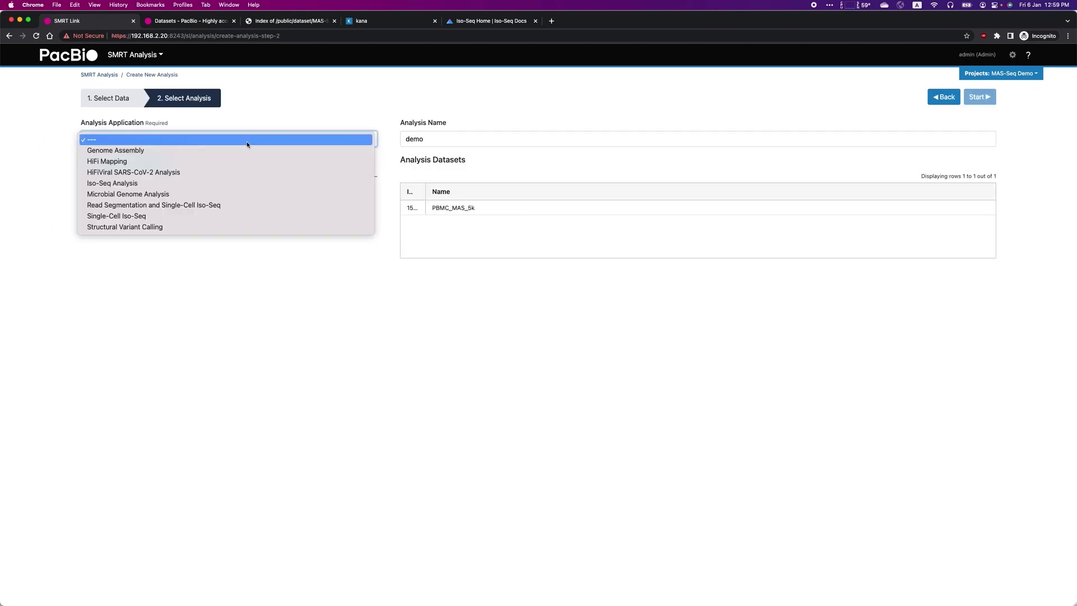
pyautogui.click(186, 206)
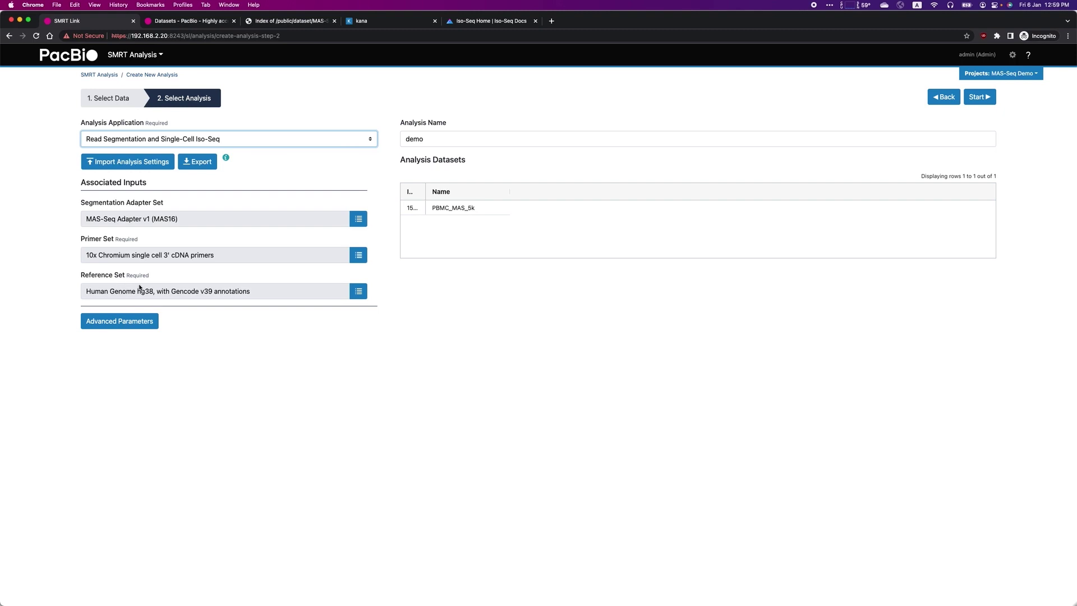
pyautogui.click(137, 326)
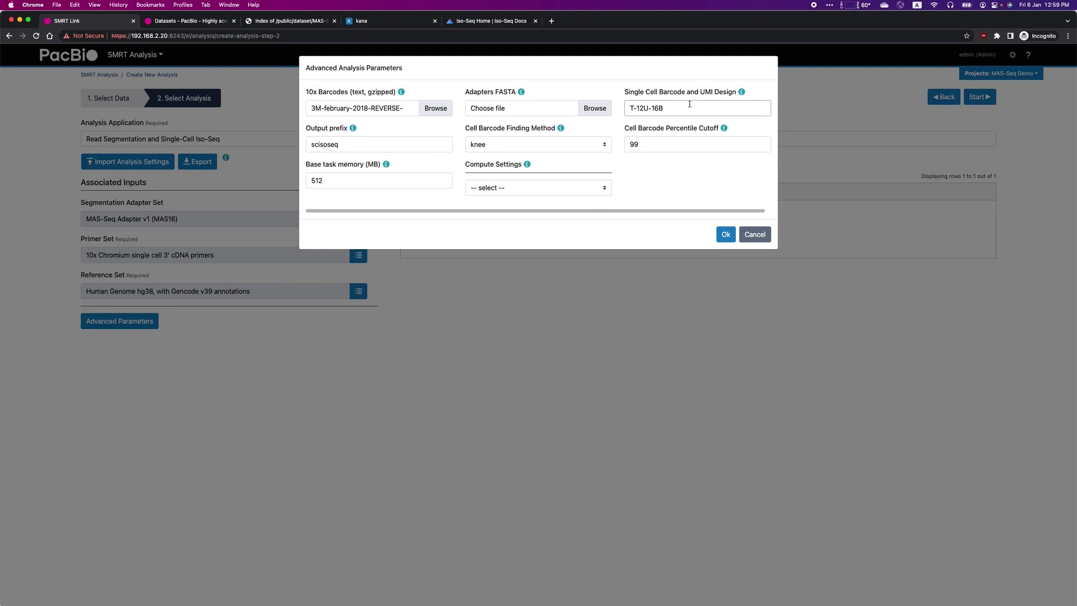
pyautogui.click(518, 143)
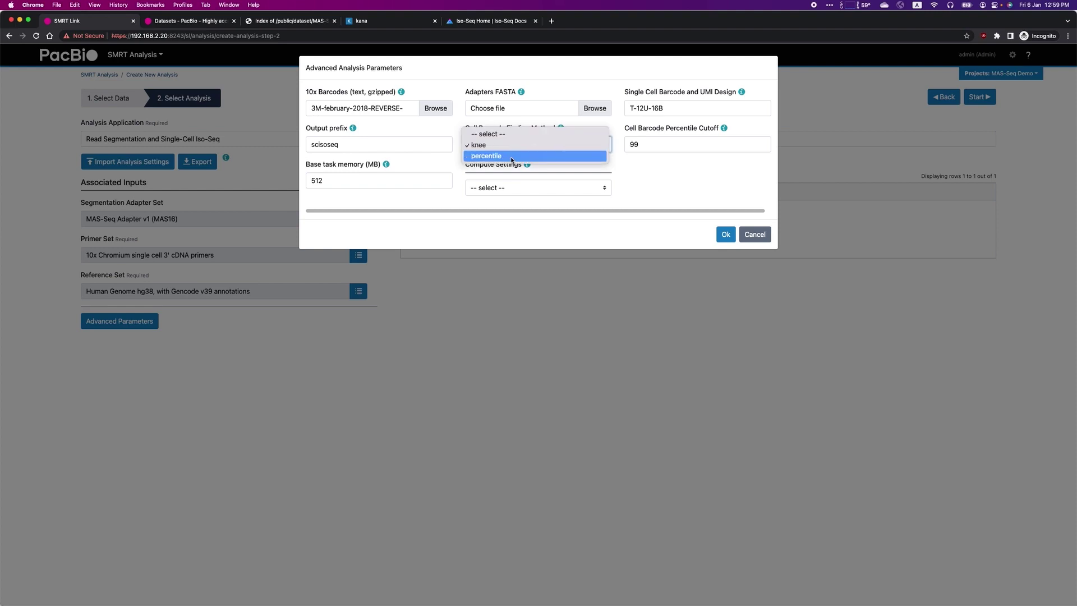
pyautogui.click(673, 193)
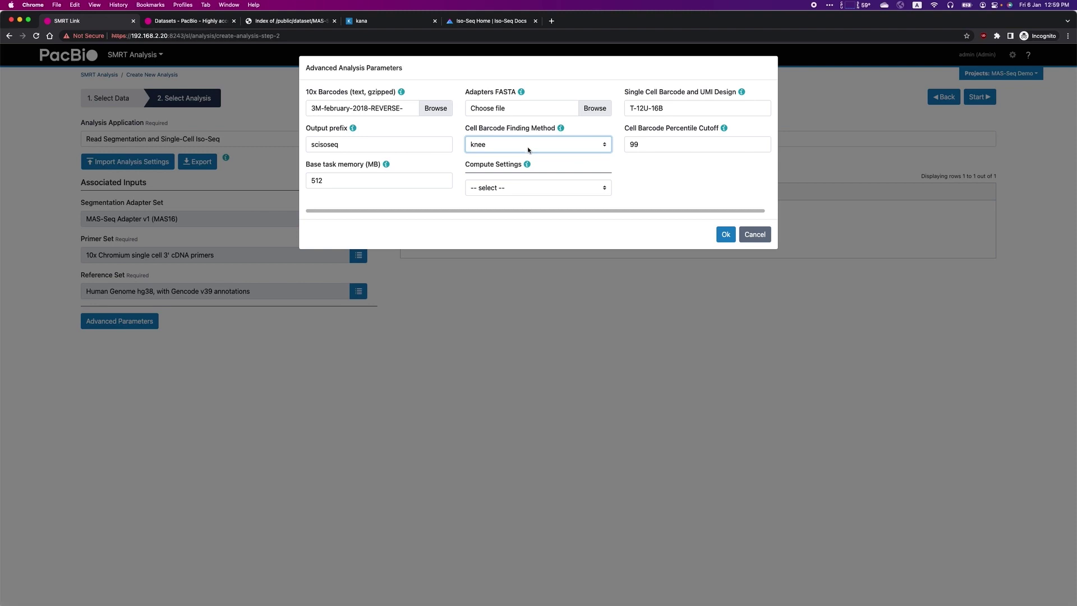
pyautogui.click(546, 139)
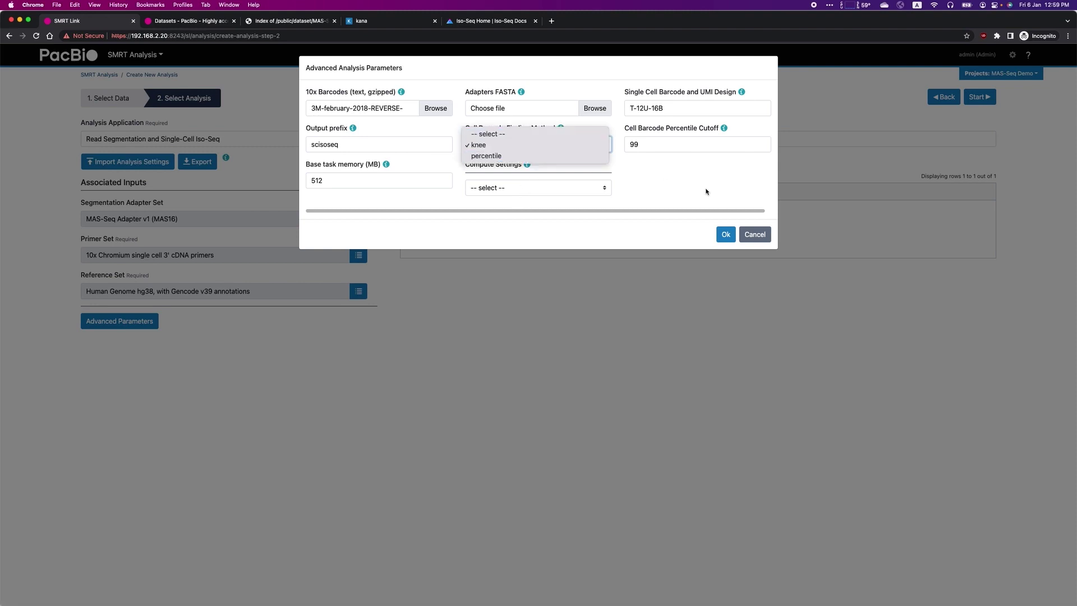
pyautogui.click(763, 172)
pyautogui.click(755, 235)
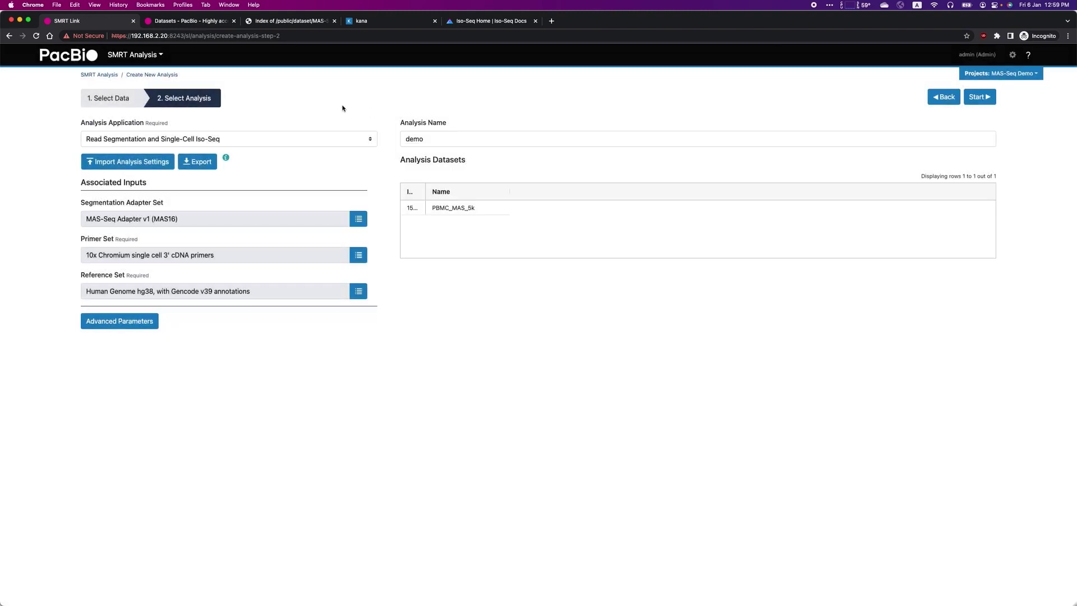
# - Open the completed MAS-Seq PBMC Demo 5k Dataset job from the SMRT Analysis jobs list
pyautogui.click(153, 55)
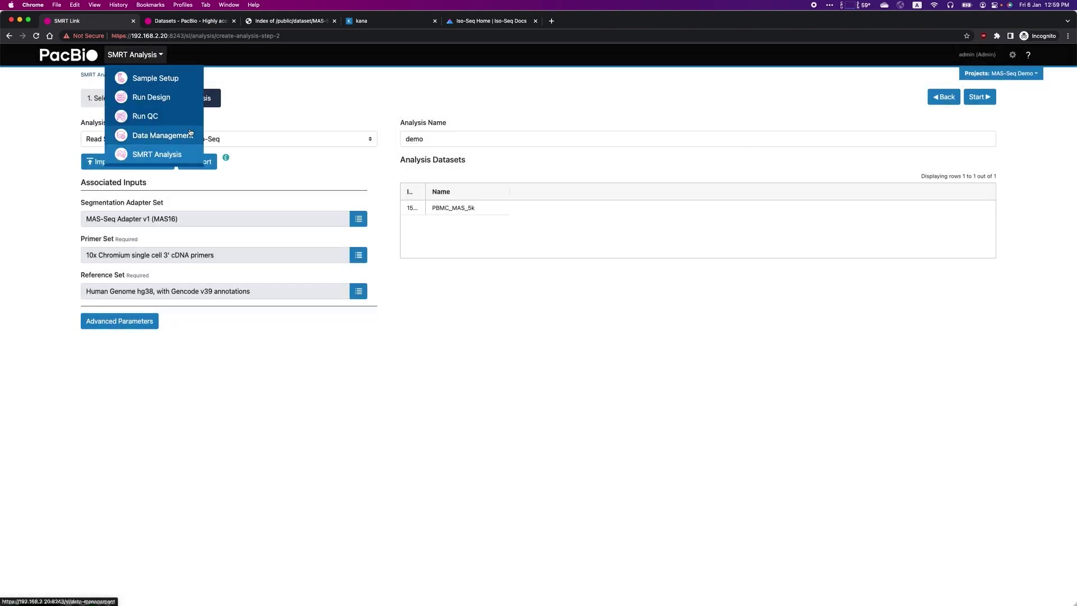
pyautogui.click(169, 155)
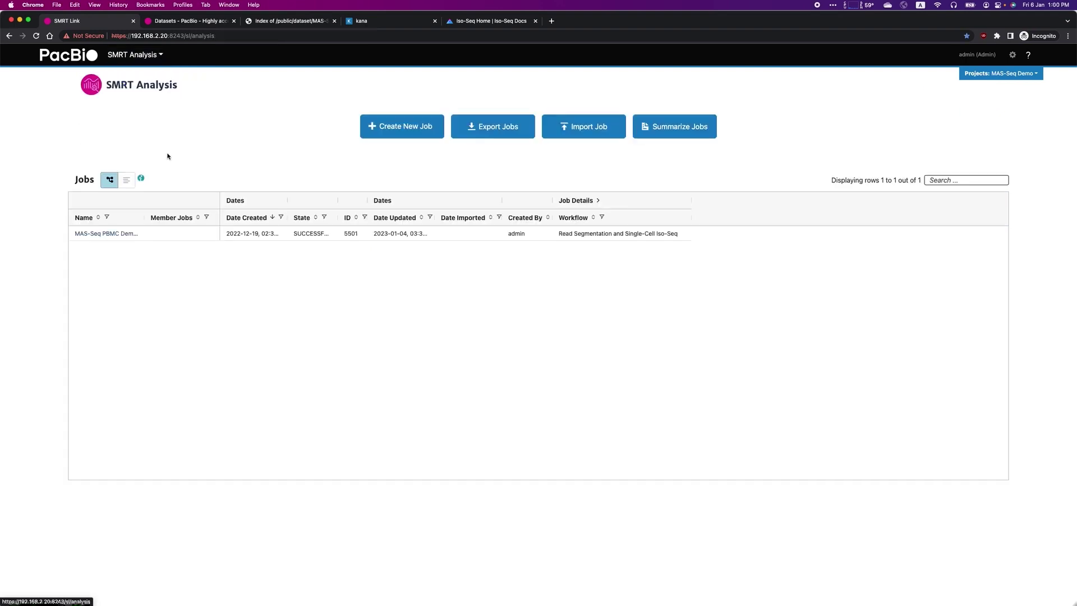
pyautogui.click(128, 237)
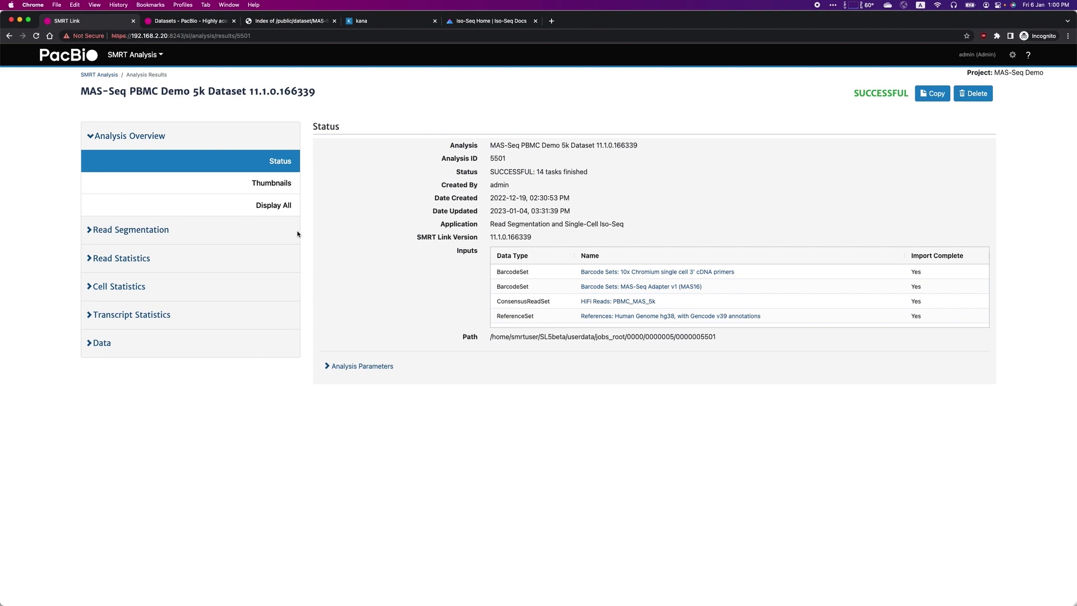
# - Show Read Segmentation summary metrics (40,131,832 S-reads), then the S-read length histogram
pyautogui.click(219, 235)
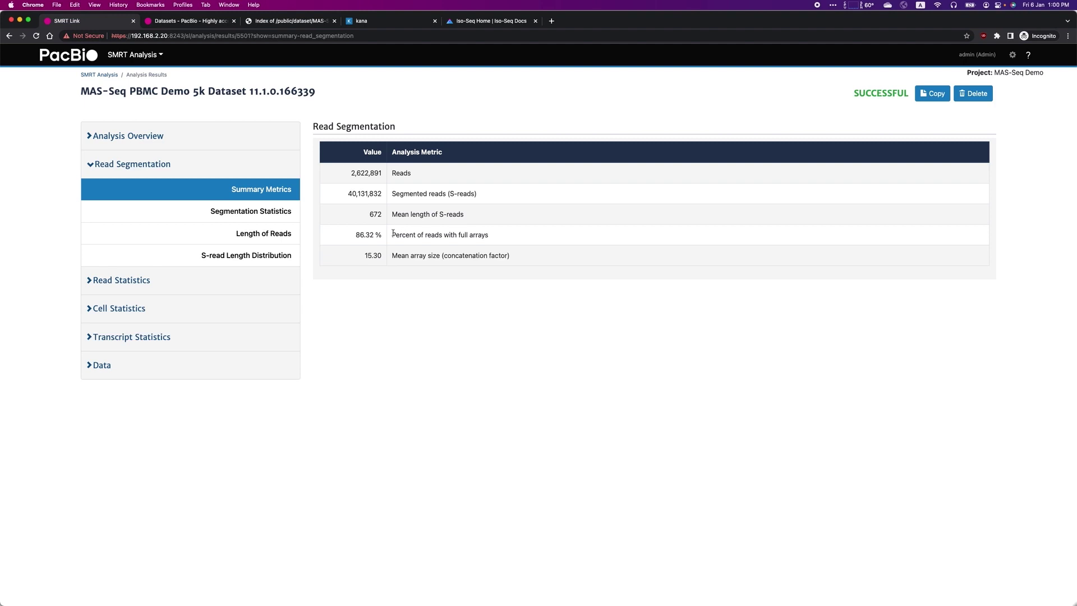
pyautogui.click(268, 258)
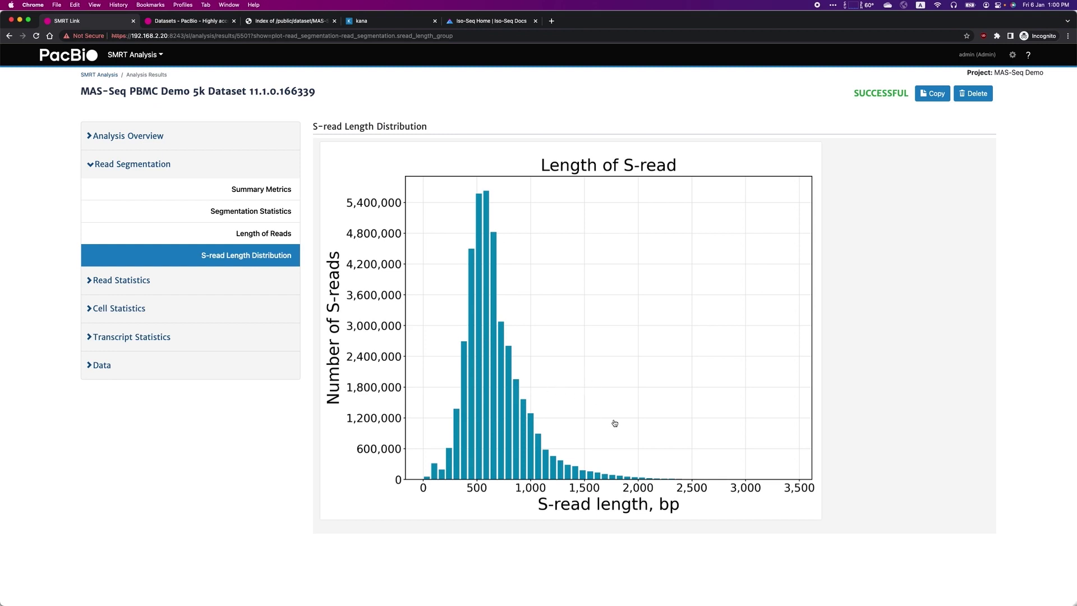
# - Display Read Statistics metrics: 37,693,809 FLNC reads, 24,038,581 after barcode correction and UMI deduplication
pyautogui.click(233, 280)
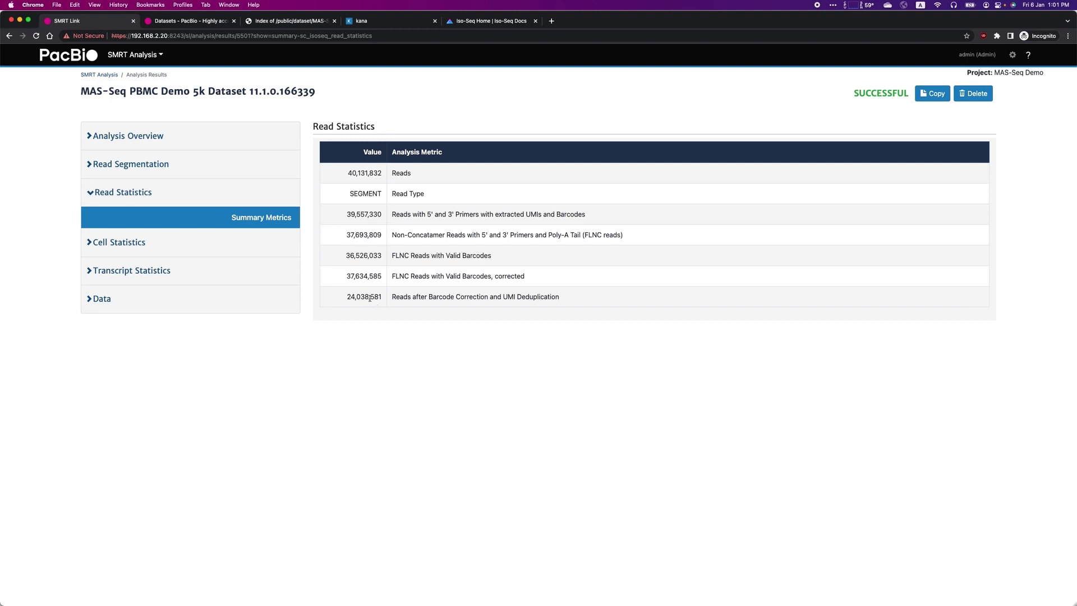
# - Check the cell summary metrics (3,966 estimated cells) and show the UMIs-per-cell barcode rank plot
pyautogui.click(212, 242)
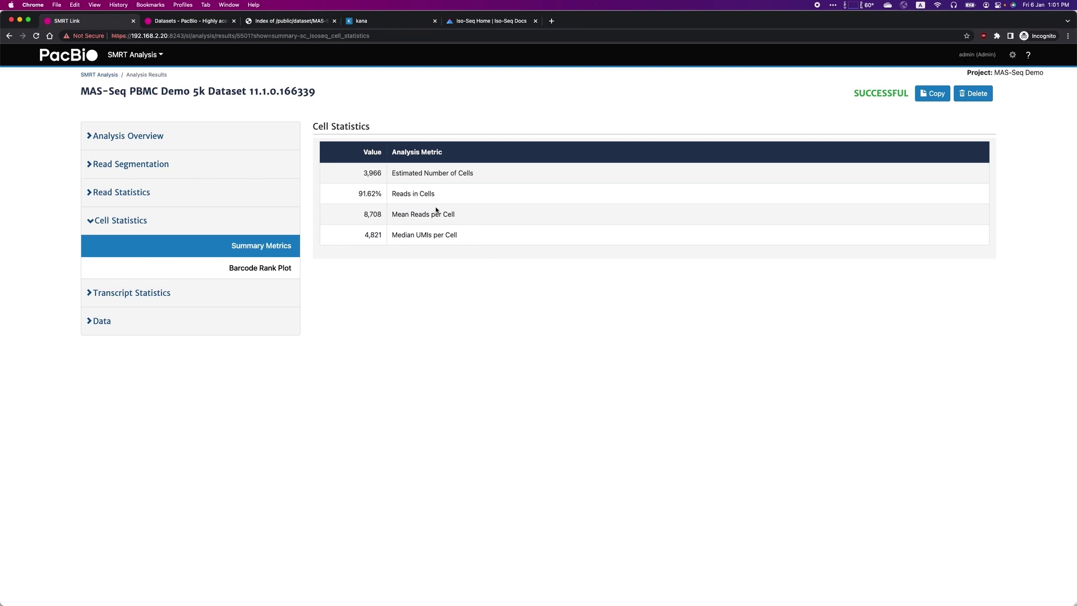
pyautogui.click(233, 270)
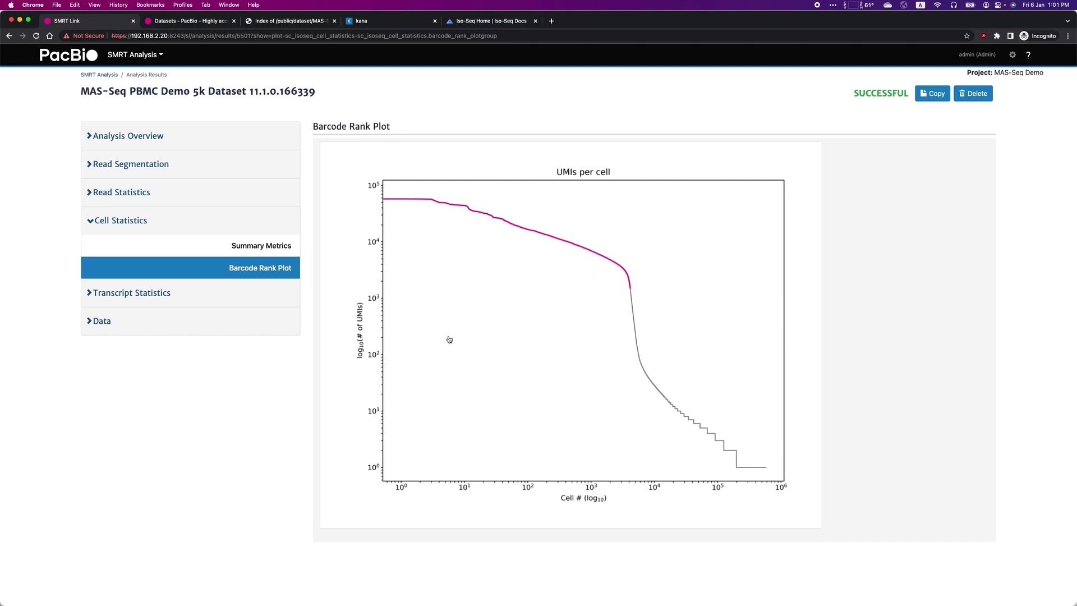
# - Show transcript summary metrics and the filtered classification chart (ISM 36.61%, NNC 23.18%, FSM 21.21%)
pyautogui.click(232, 296)
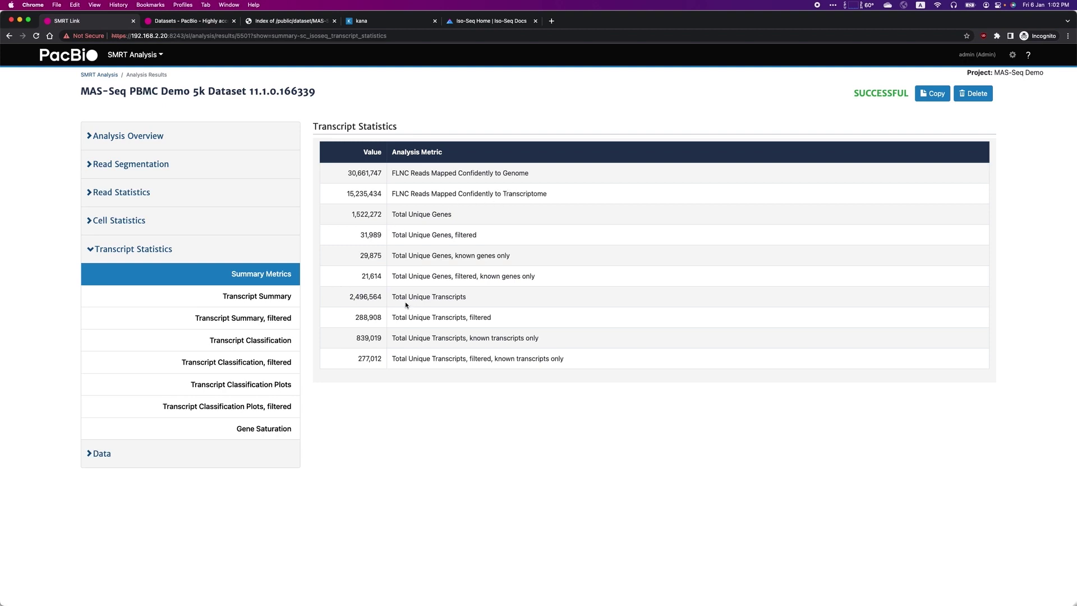
pyautogui.click(276, 387)
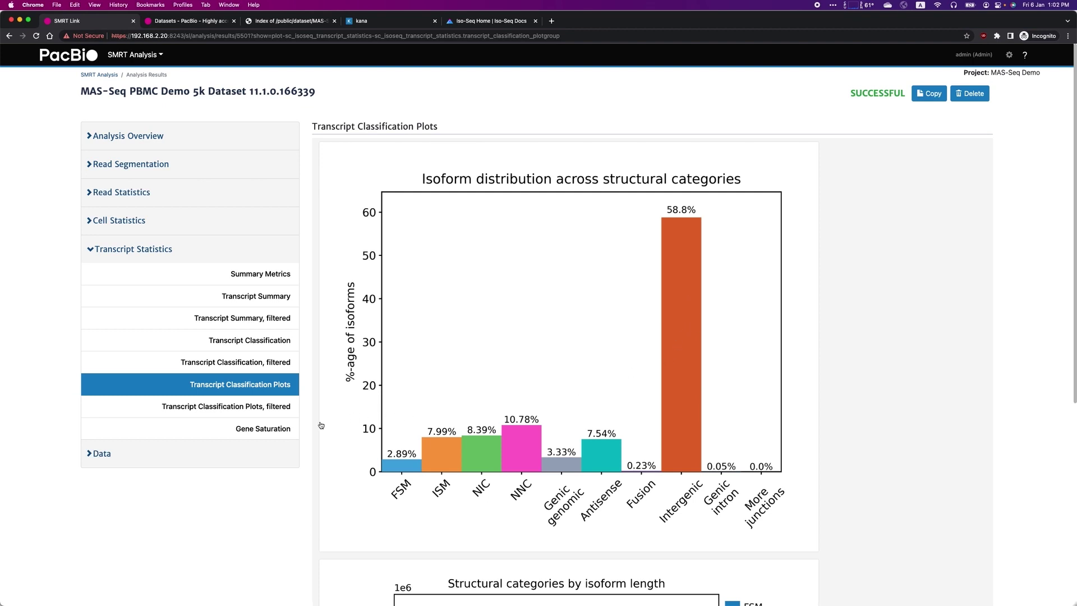
pyautogui.click(267, 412)
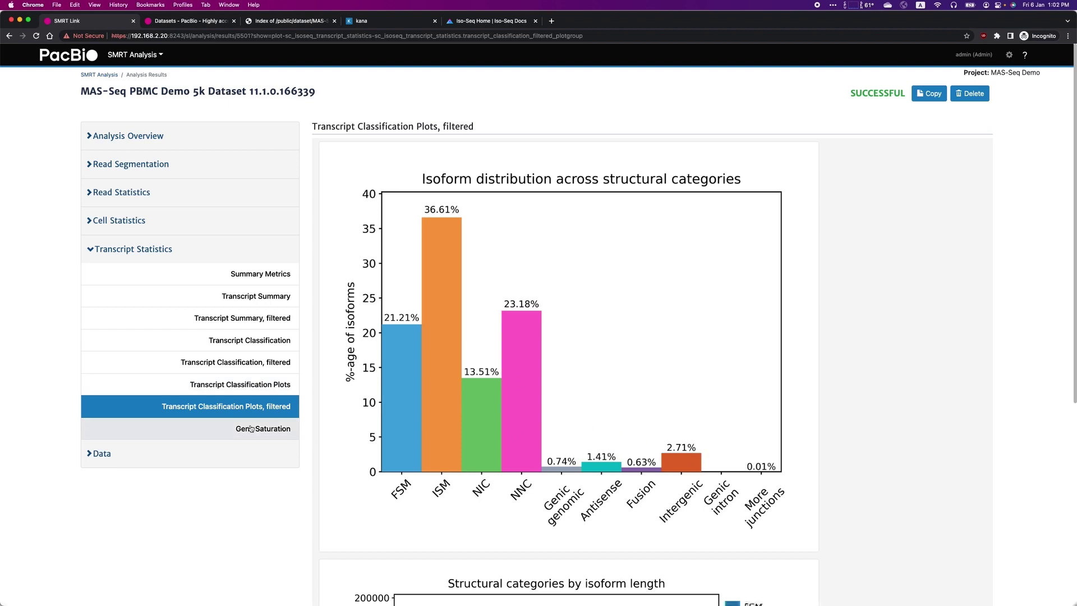
# - Show the File Downloads list, including the isoform/gene matrix tgz and segmented reads BAM
pyautogui.click(202, 459)
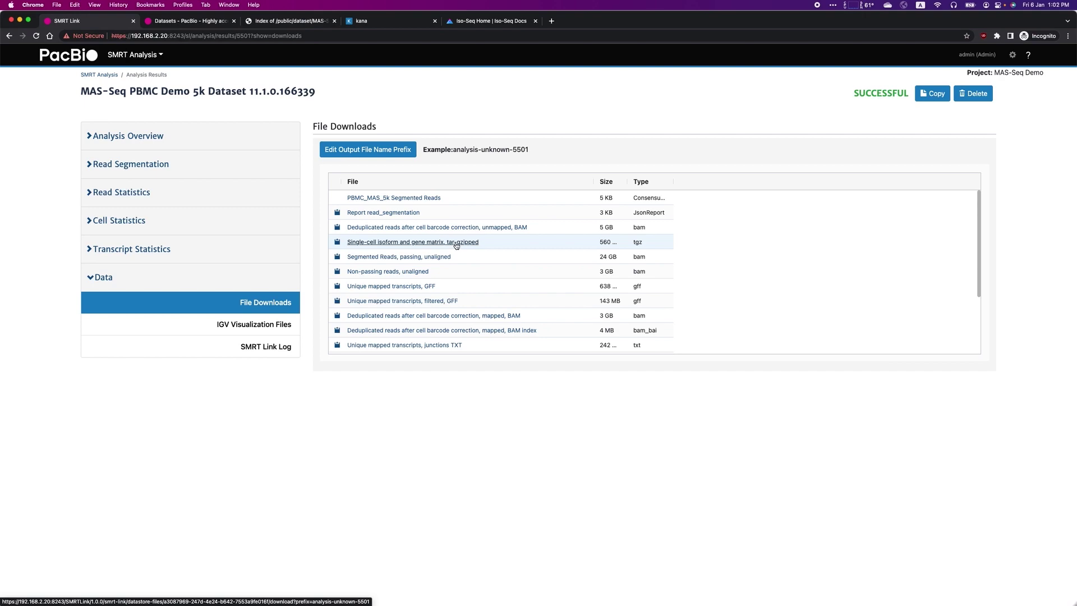
pyautogui.press('super+Tab')
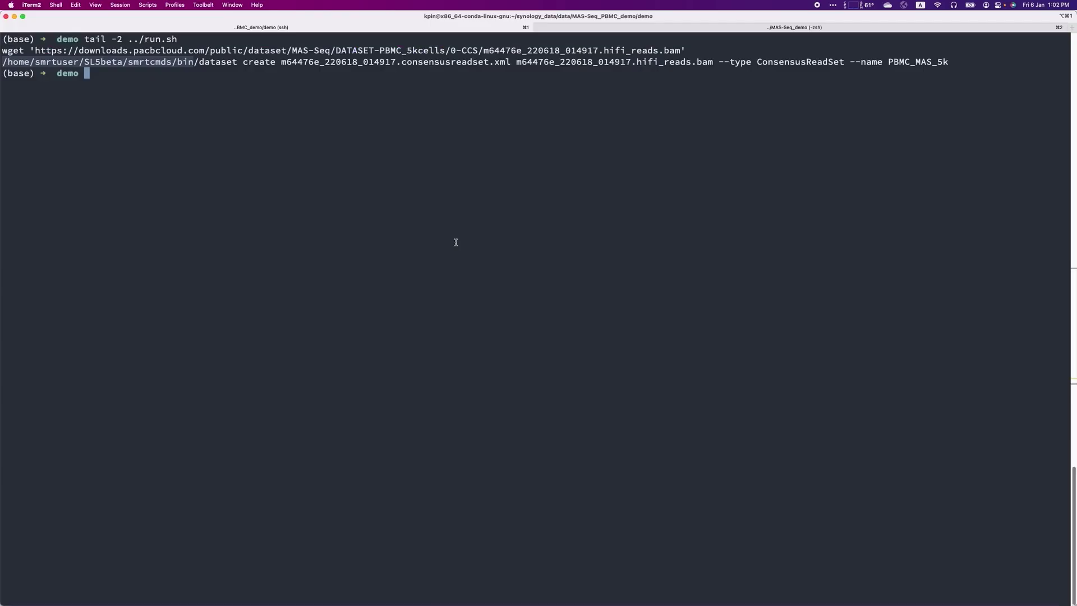
pyautogui.press('super+2')
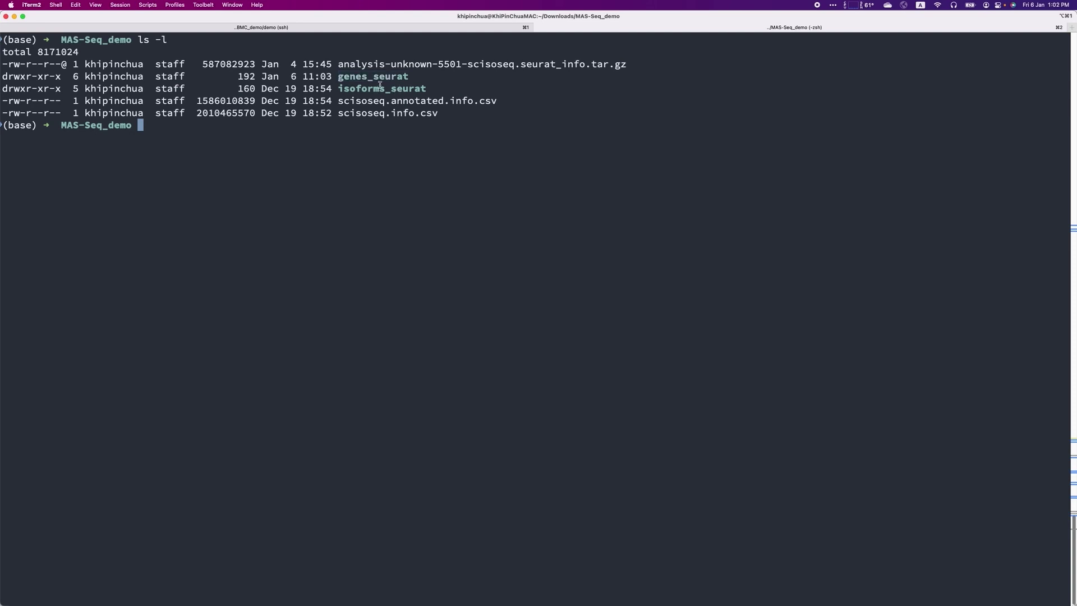
pyautogui.doubleClick(379, 86)
pyautogui.doubleClick(380, 76)
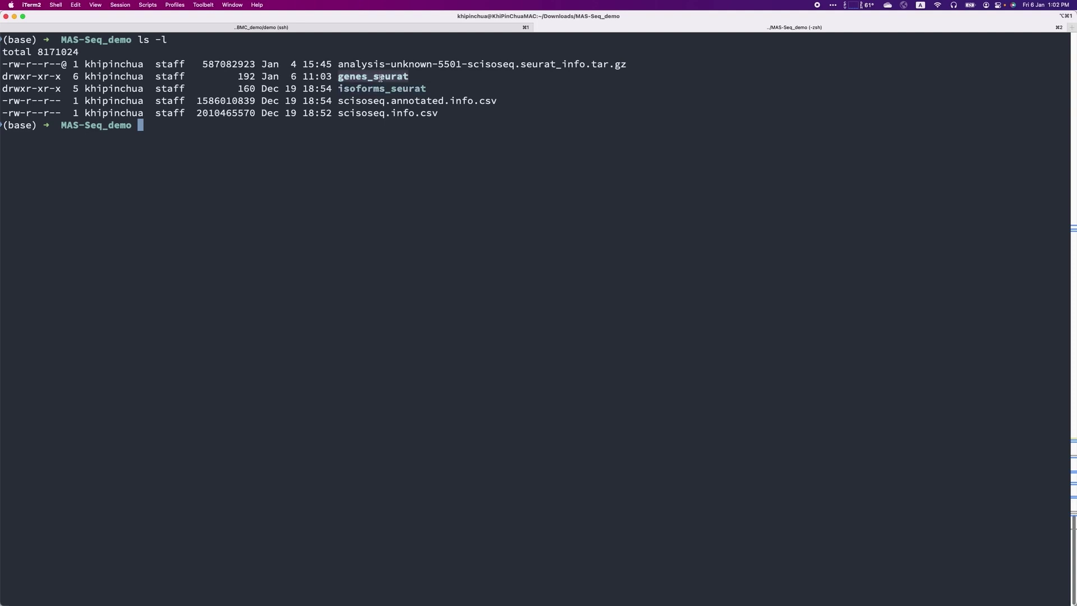
pyautogui.press('super+Tab')
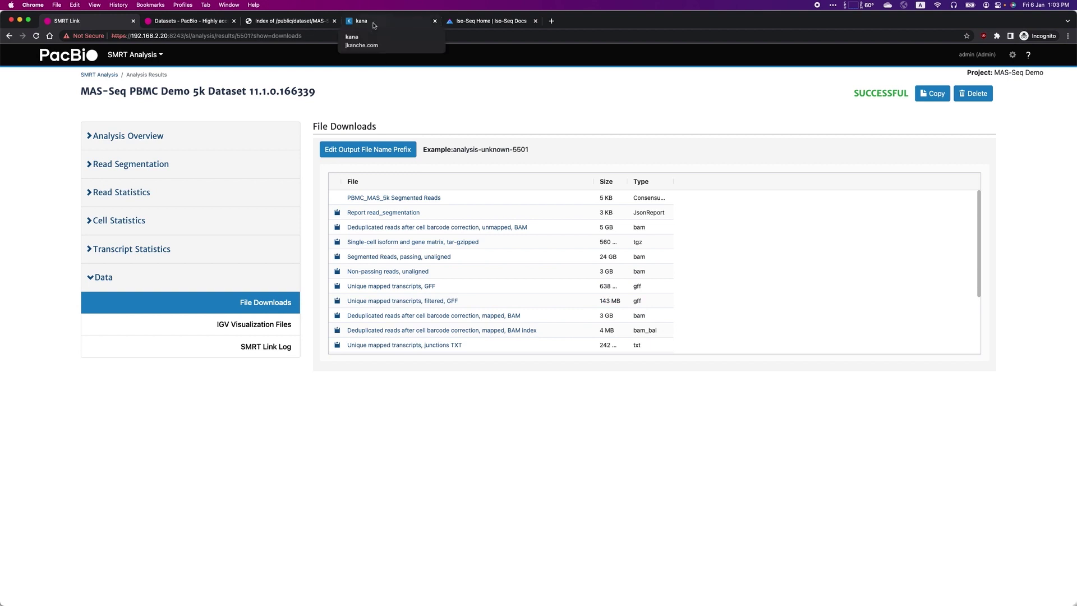
# - In kana, add matrix.mtx, genes_names.tsv and barcodes.tsv as a Matrix Market dataset
pyautogui.click(374, 25)
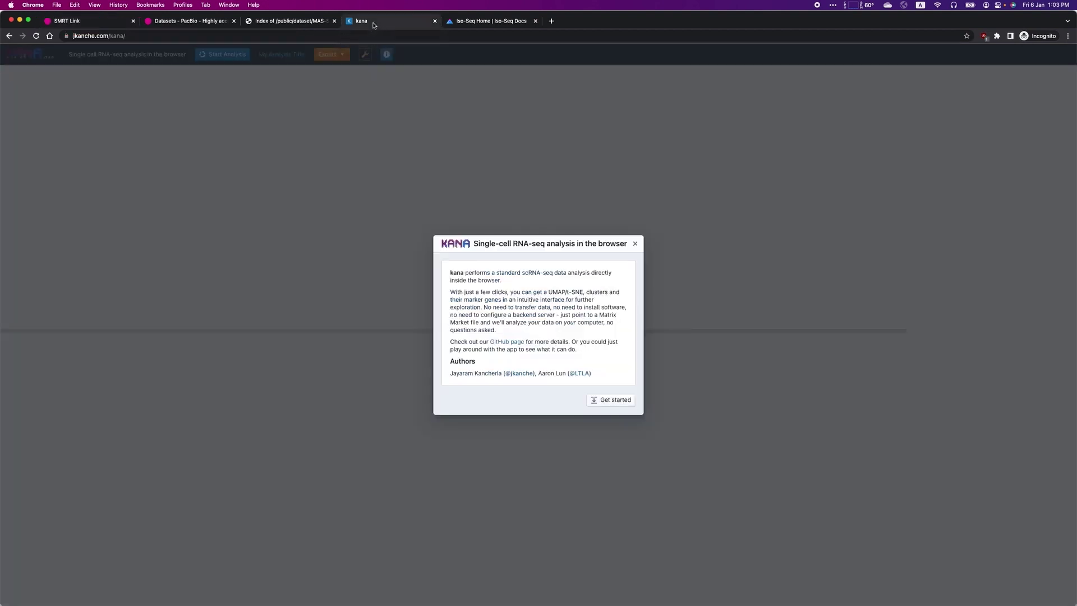
pyautogui.click(616, 400)
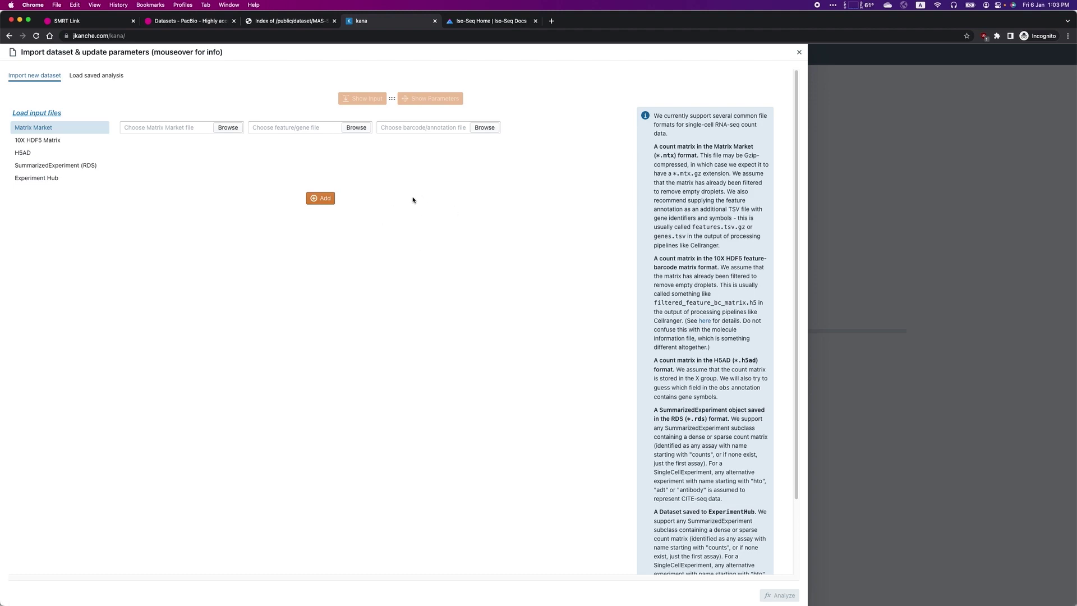
pyautogui.click(231, 130)
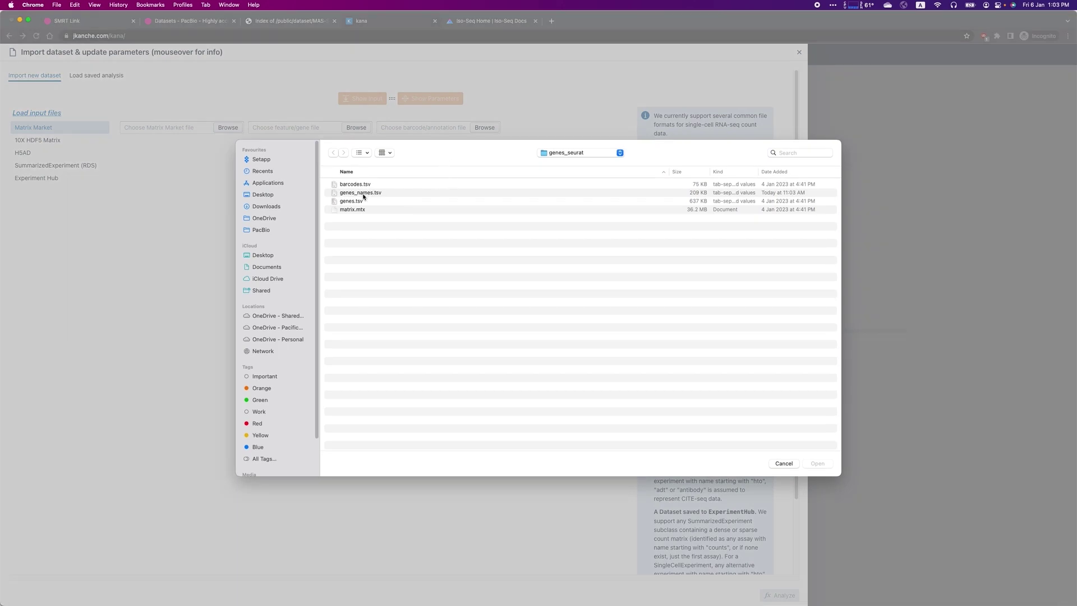
pyautogui.doubleClick(352, 210)
pyautogui.click(356, 127)
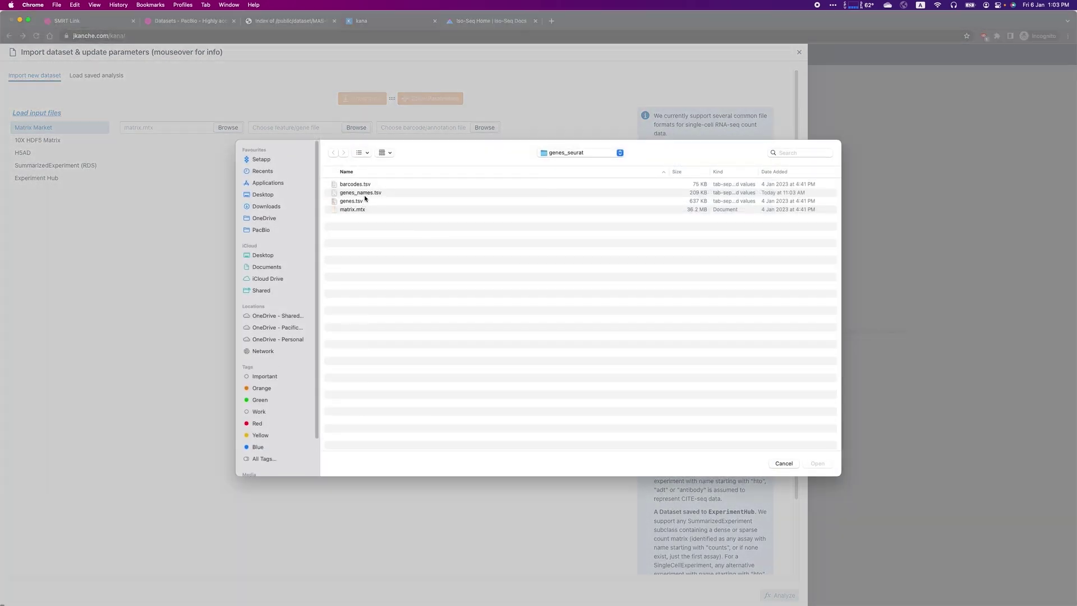
pyautogui.doubleClick(361, 193)
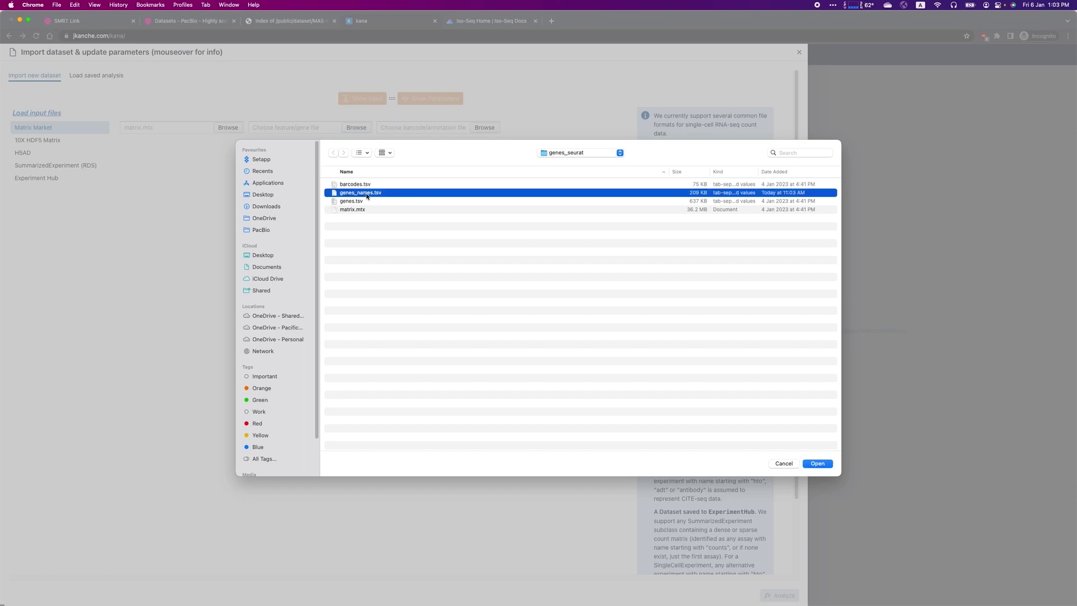
pyautogui.click(485, 127)
pyautogui.doubleClick(359, 184)
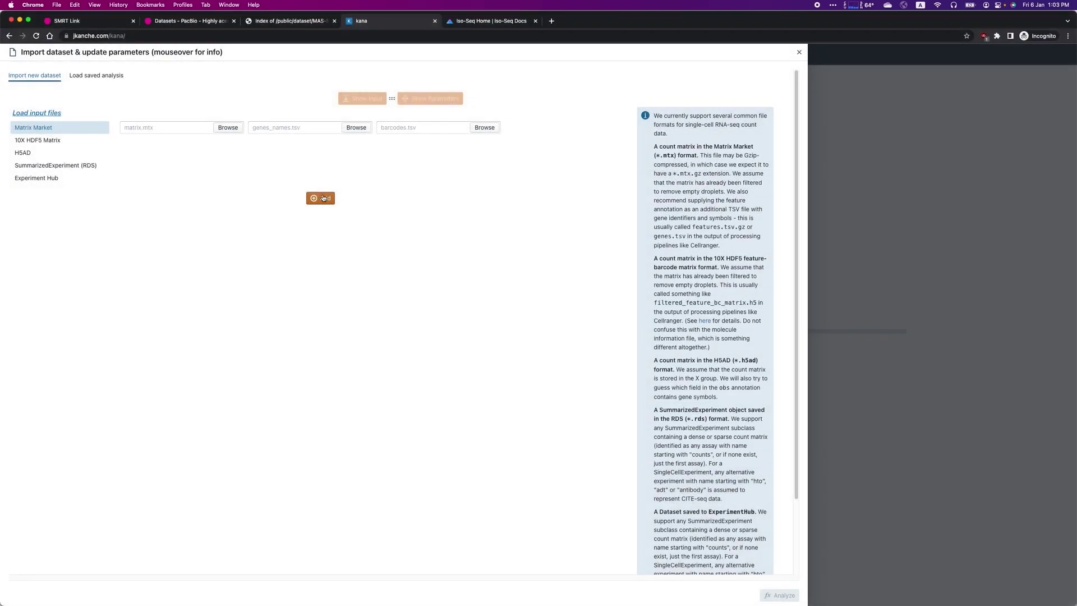
pyautogui.click(321, 199)
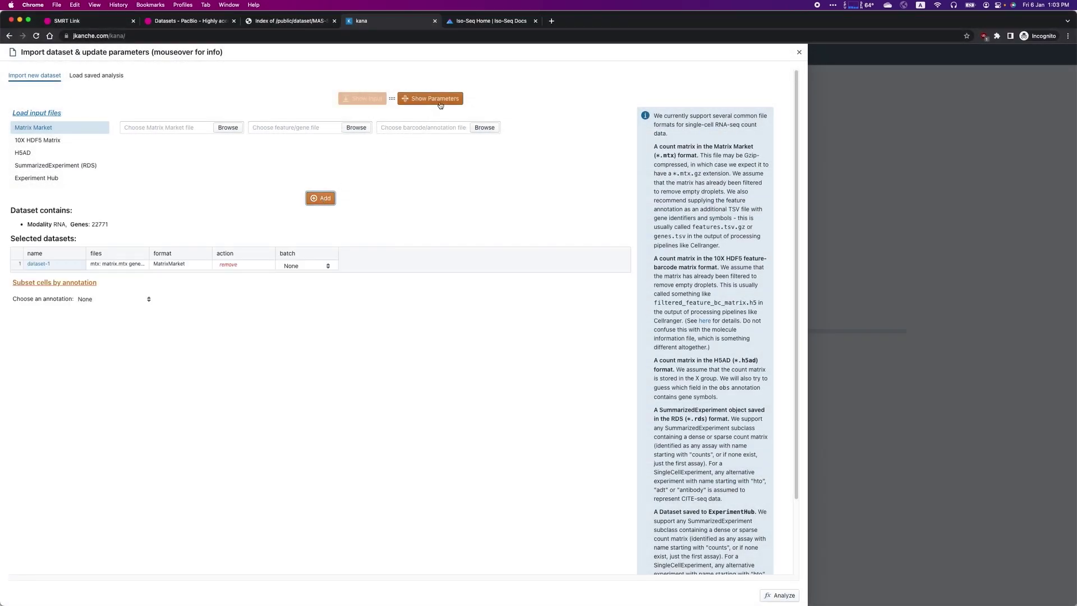
# - Enable Blueprint Encode, DICE, Human Primary Cell Atlas, Monaco Immune and Novershtern references, then analyze
pyautogui.click(441, 103)
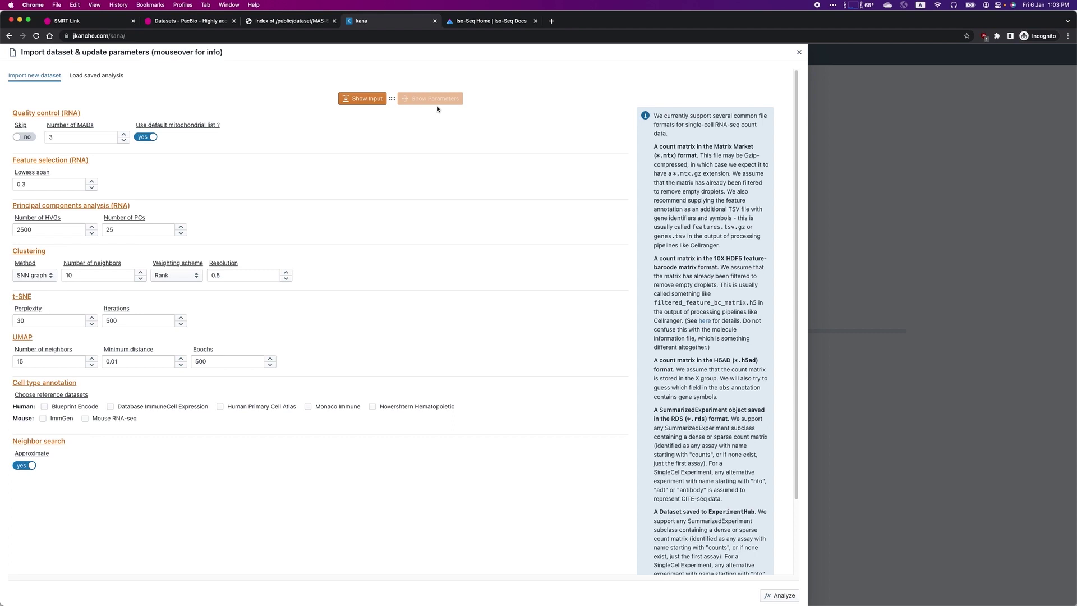
pyautogui.click(71, 407)
pyautogui.click(112, 407)
pyautogui.click(220, 406)
pyautogui.click(309, 407)
pyautogui.click(373, 407)
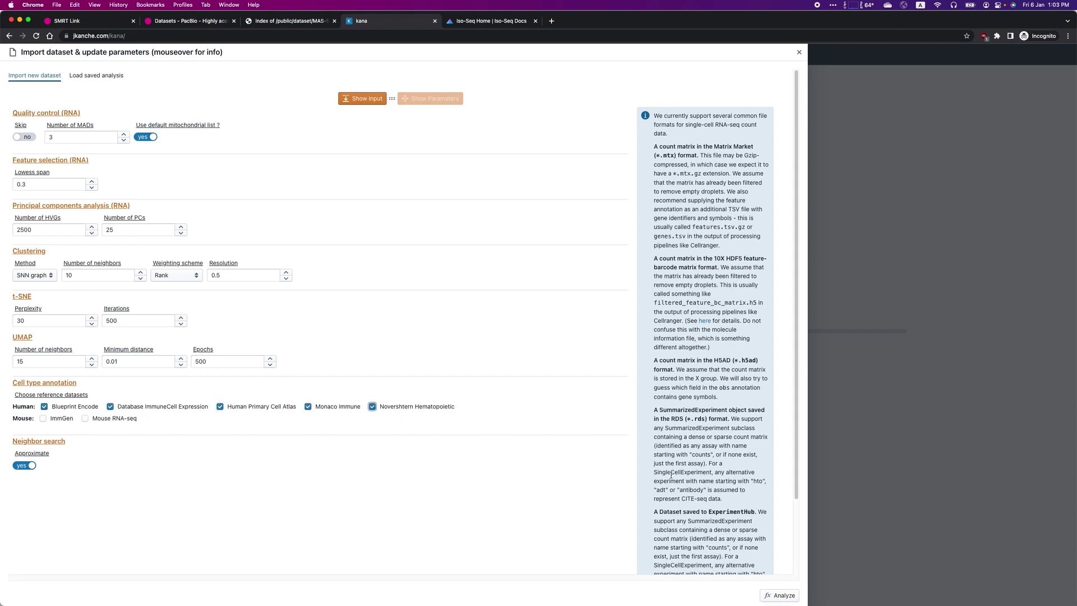
pyautogui.click(779, 597)
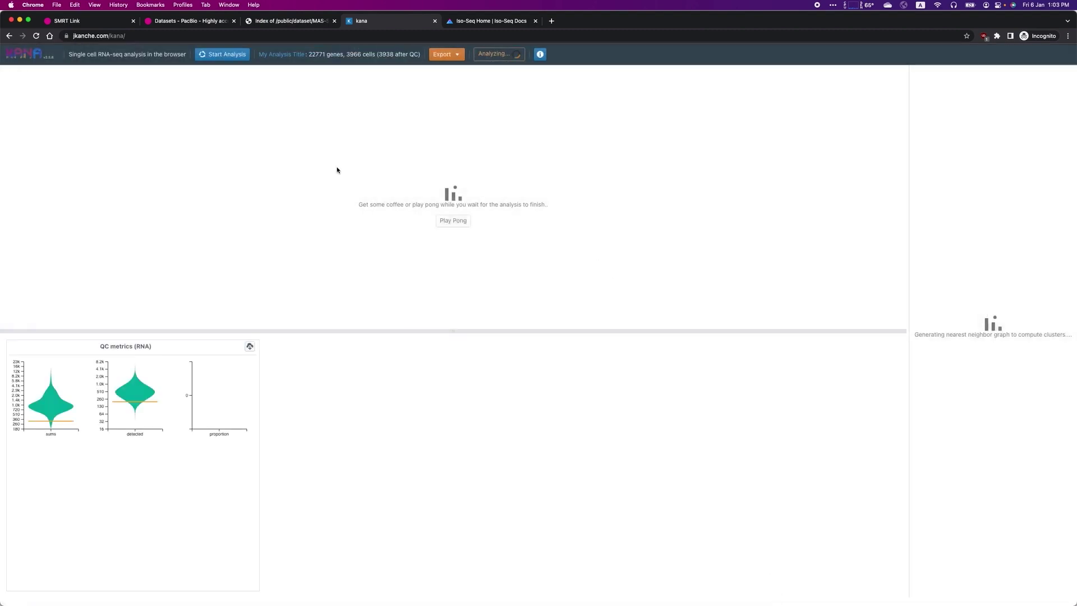
# - Read the Iso-Seq Docs single-cell Tertiary Analysis page down to its Seurat PBMC UMAP example
pyautogui.click(491, 21)
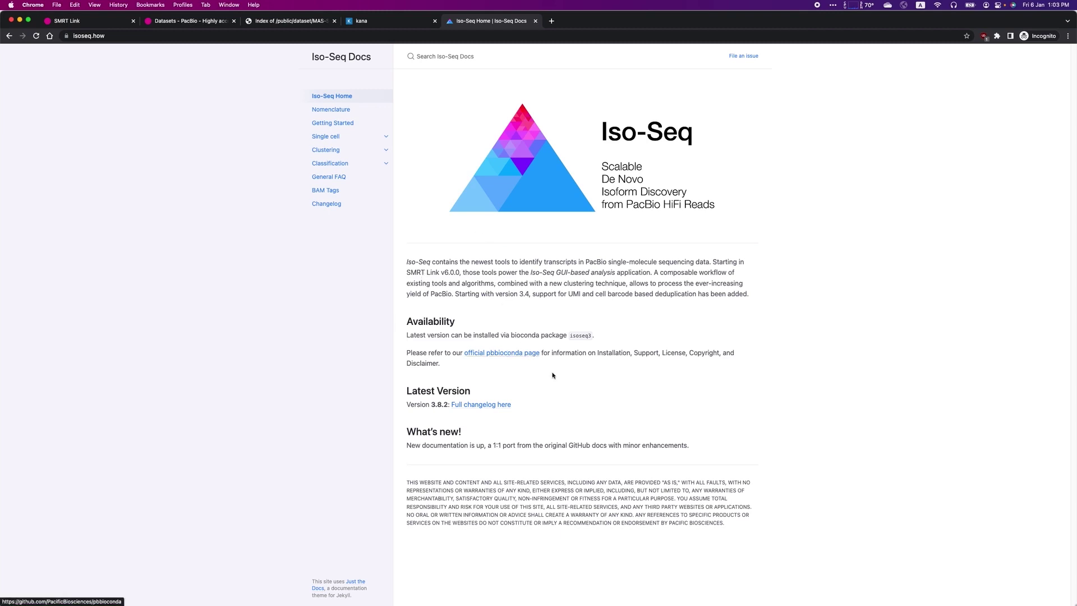
pyautogui.click(386, 137)
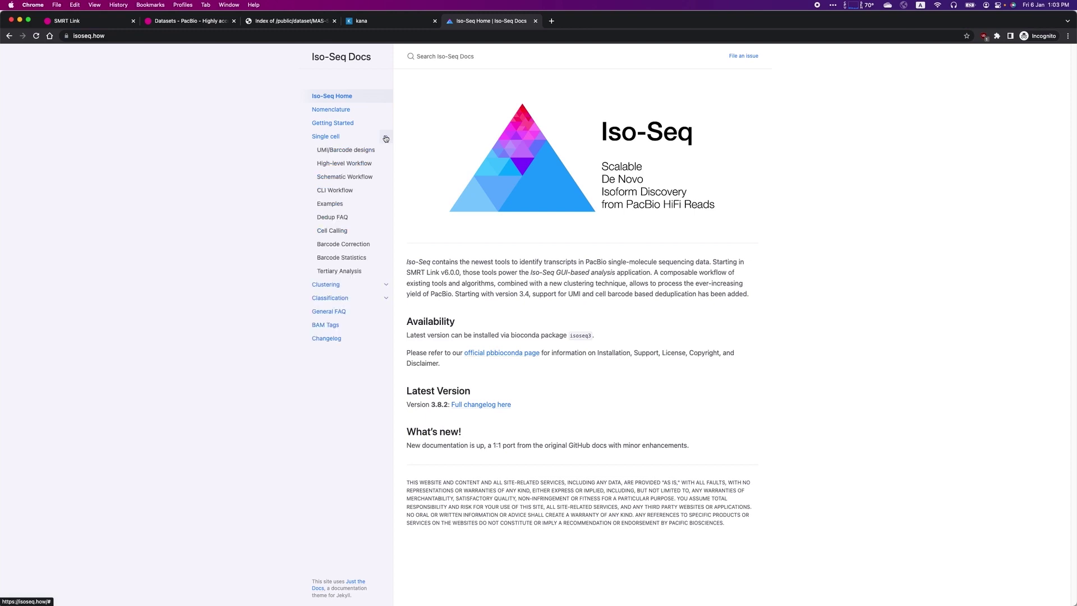
pyautogui.click(348, 272)
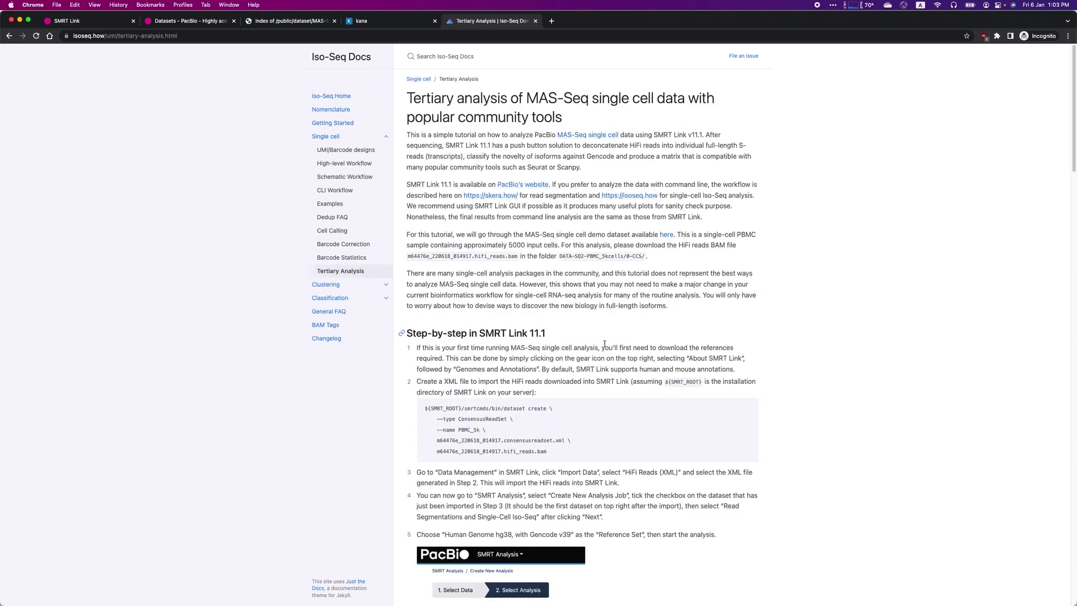
pyautogui.scroll(-15, 600, 339)
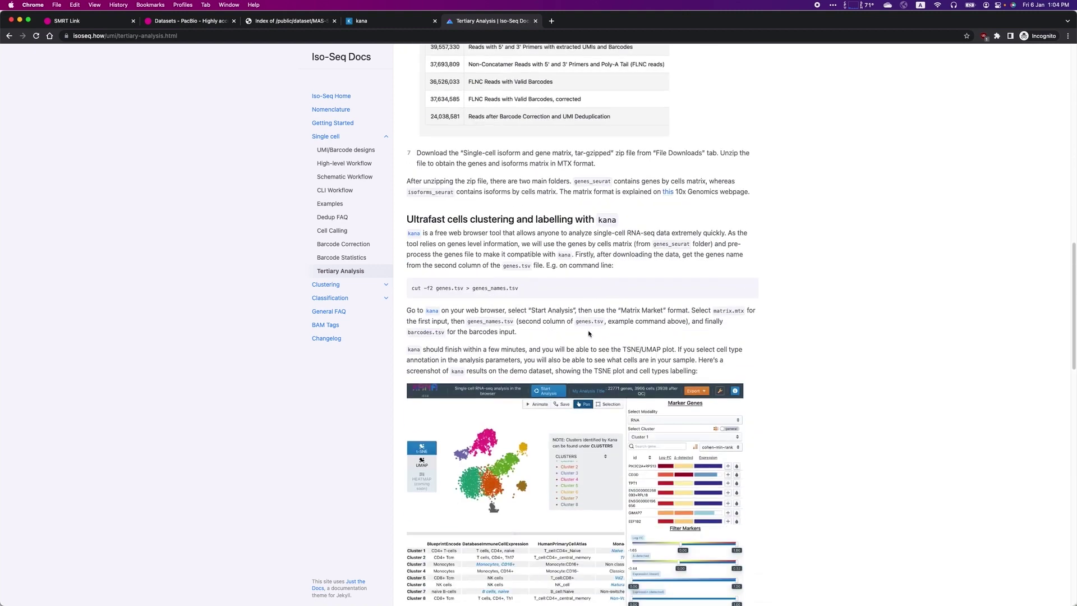
pyautogui.scroll(-10, 589, 334)
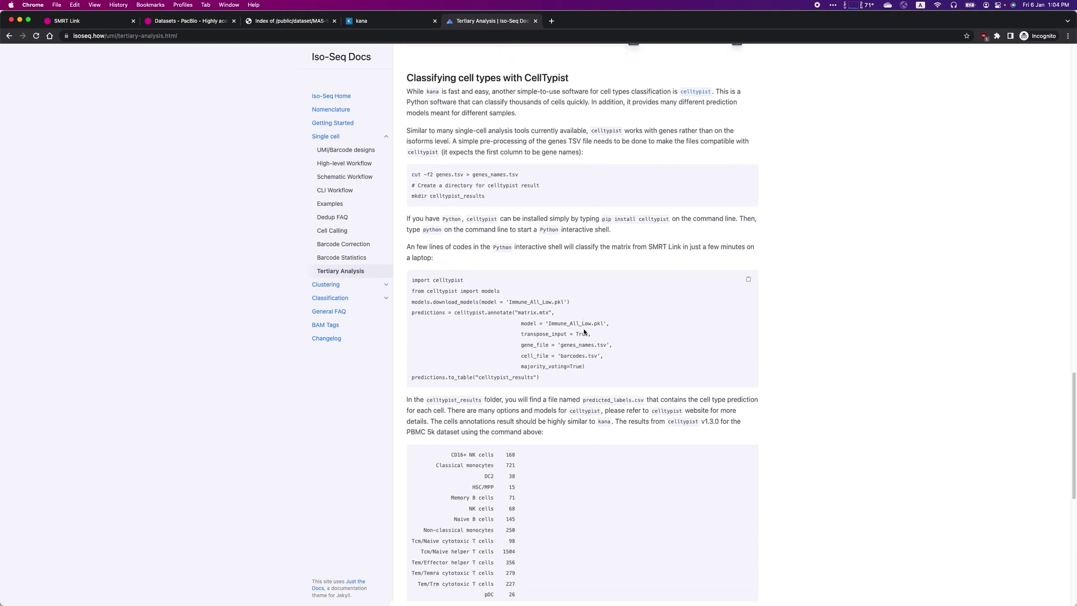
pyautogui.scroll(-8, 584, 332)
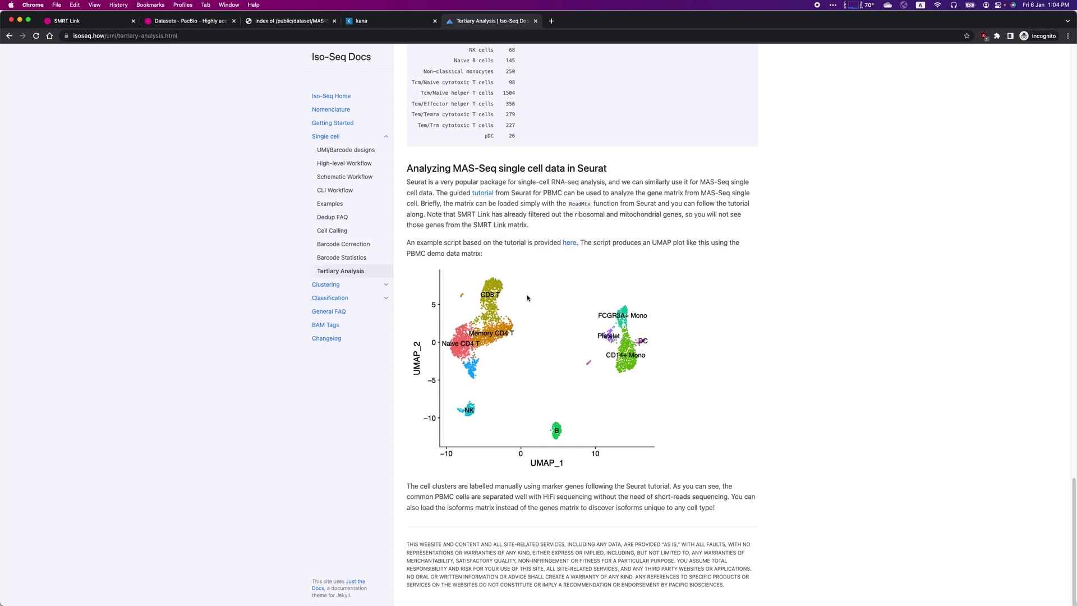
# - Return to kana to view the completed t-SNE, UMAP and per-cluster cell labels for 8 clusters
pyautogui.click(387, 21)
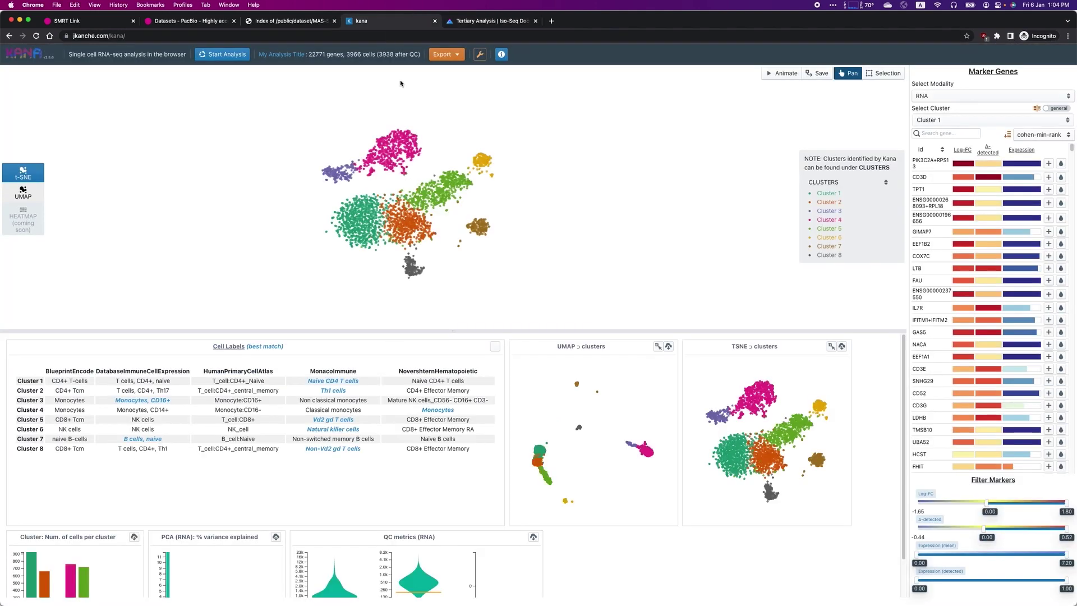